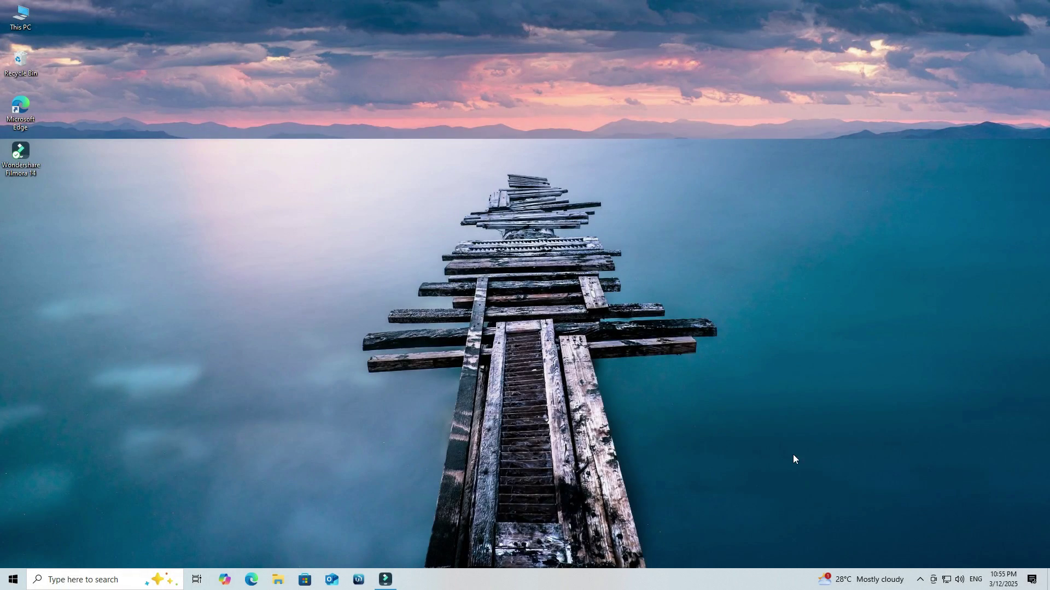
Step: Launch Microsoft Edge from the taskbar to get a new tab
left_click(252, 579)
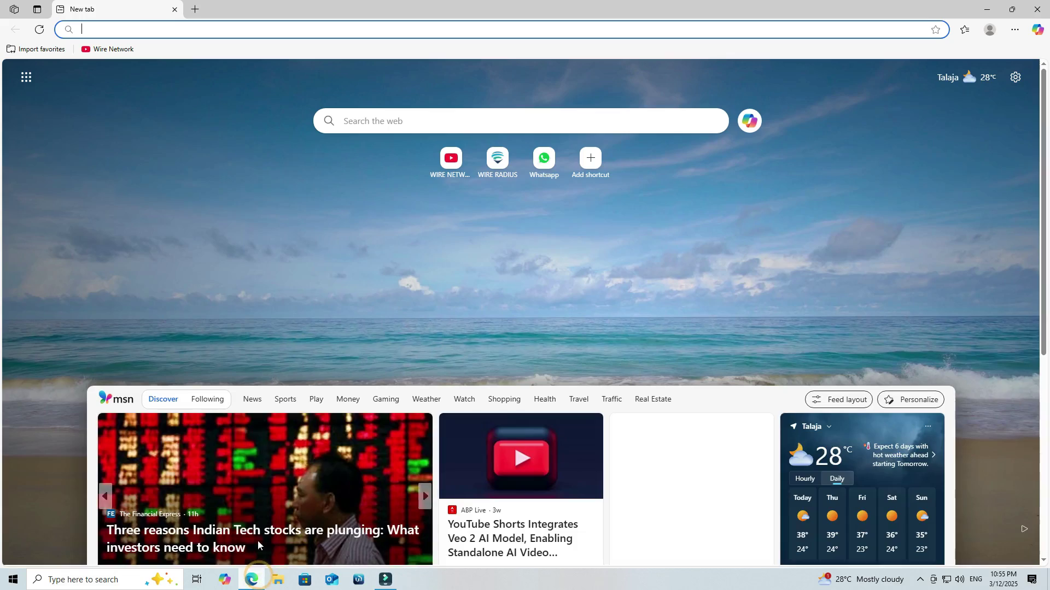
Step: Search for zerotier, go to zerotier.com, and sign in with a Google account
type("zerotier")
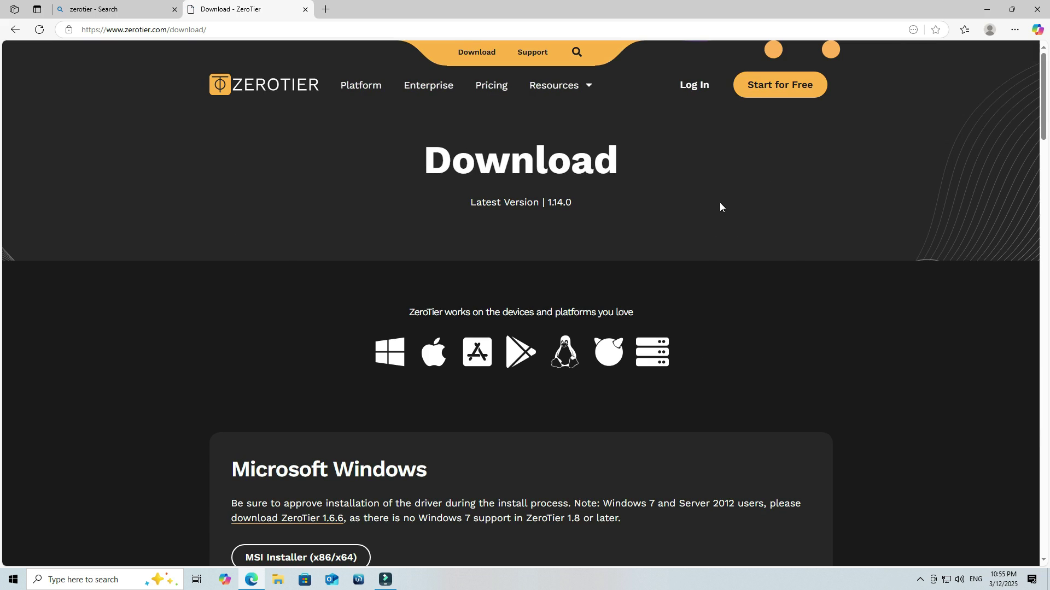
left_click(695, 83)
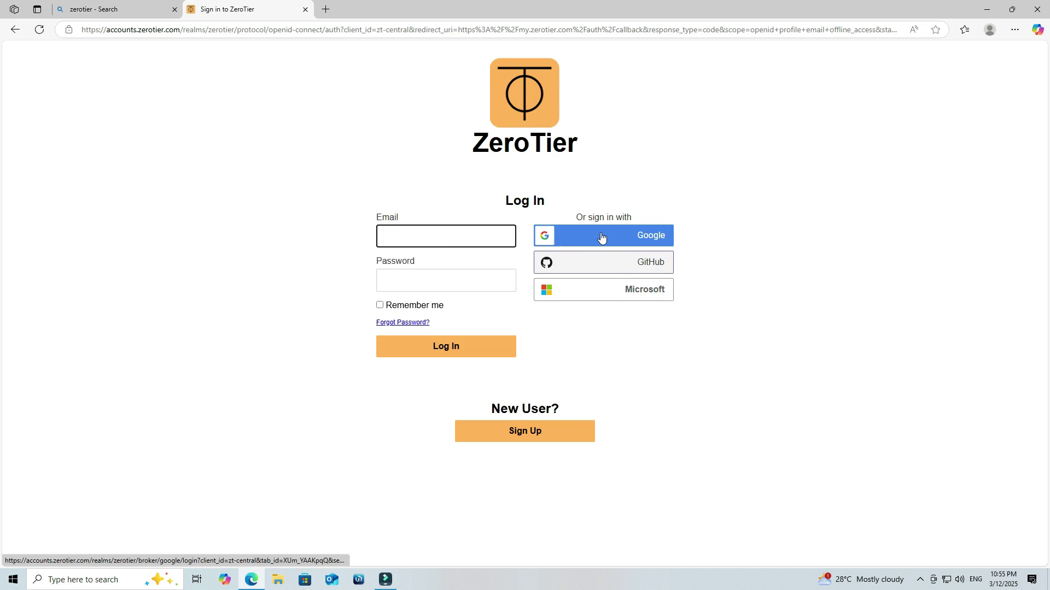
left_click(602, 239)
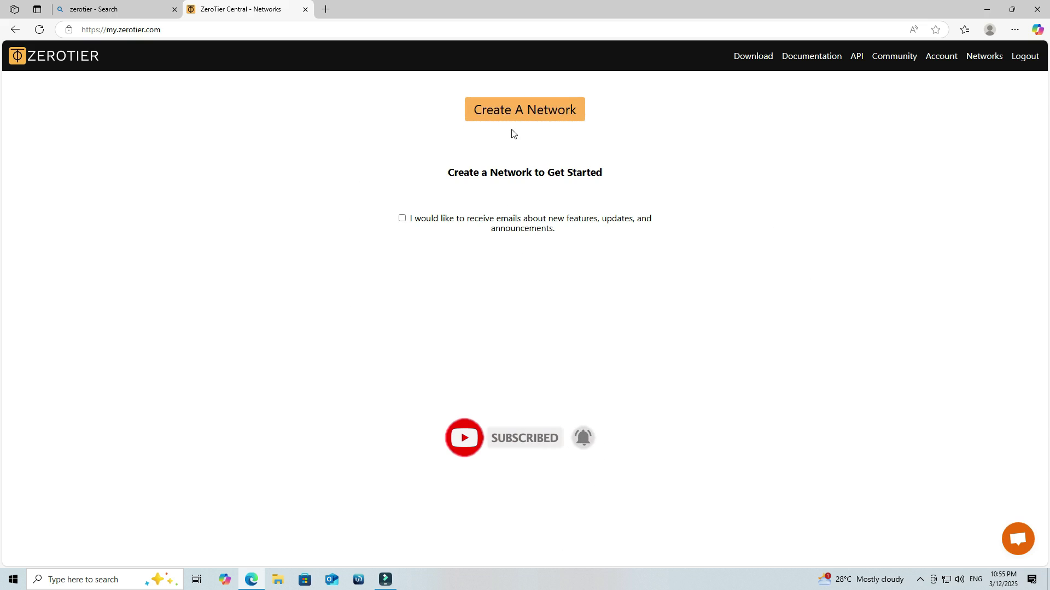
Step: Create a new network, which appears as insane_baudot with subnet 10.144.0.0/16
left_click(514, 111)
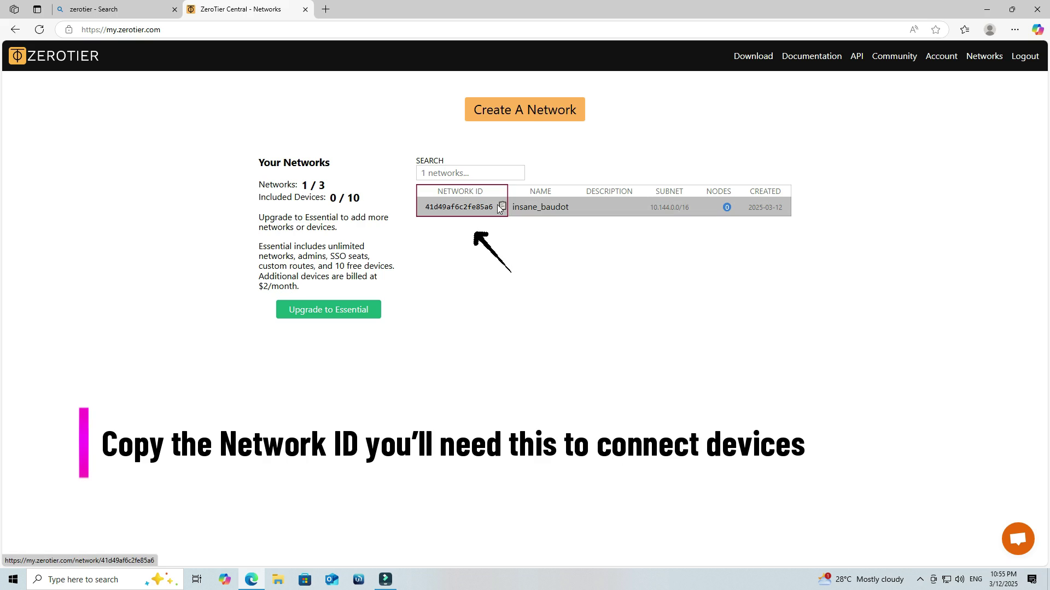
left_click(489, 285)
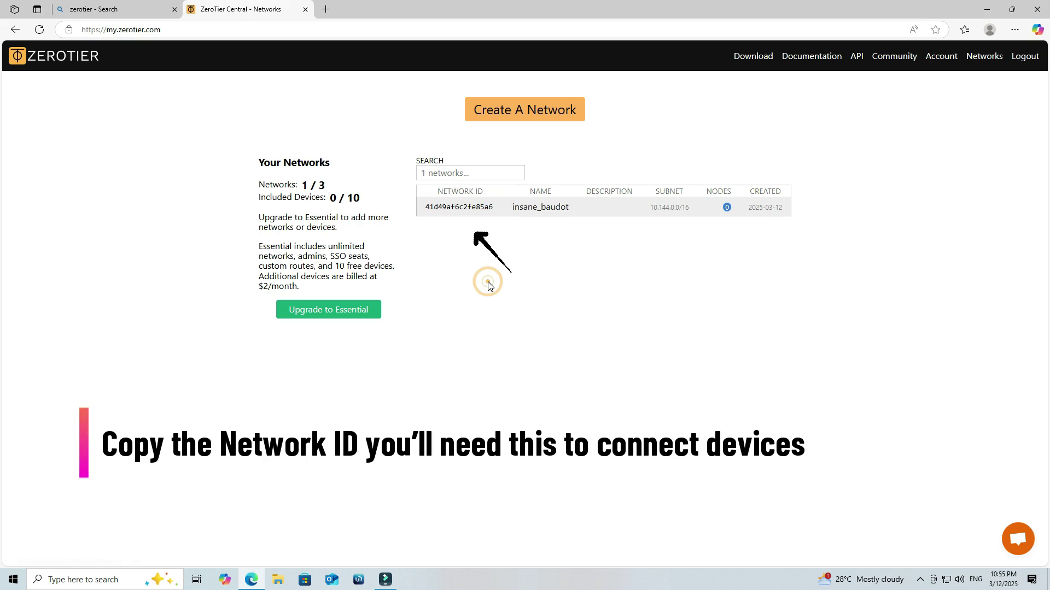
Step: Change the insane_baudot network's Name field to WIRE_NETWORK and save it
left_click(453, 206)
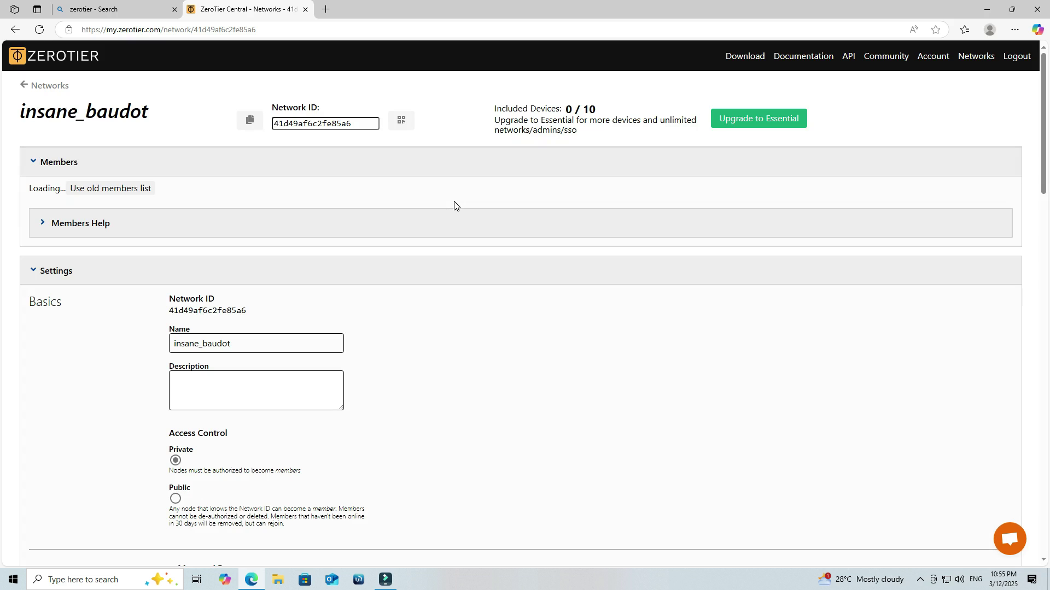
scroll(406, 230, "down", 5)
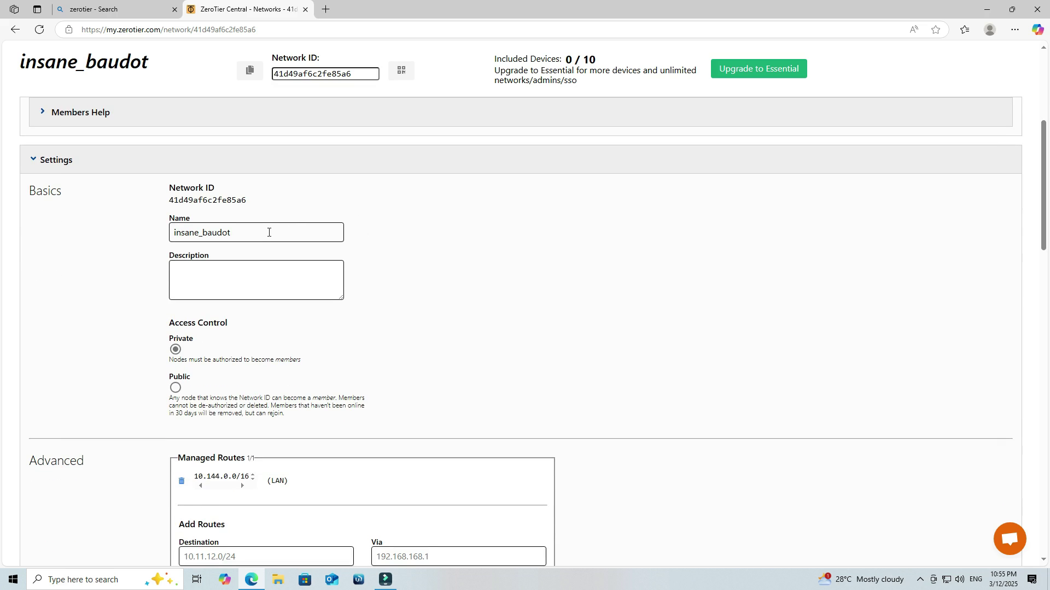
left_click_drag(267, 231, 173, 235)
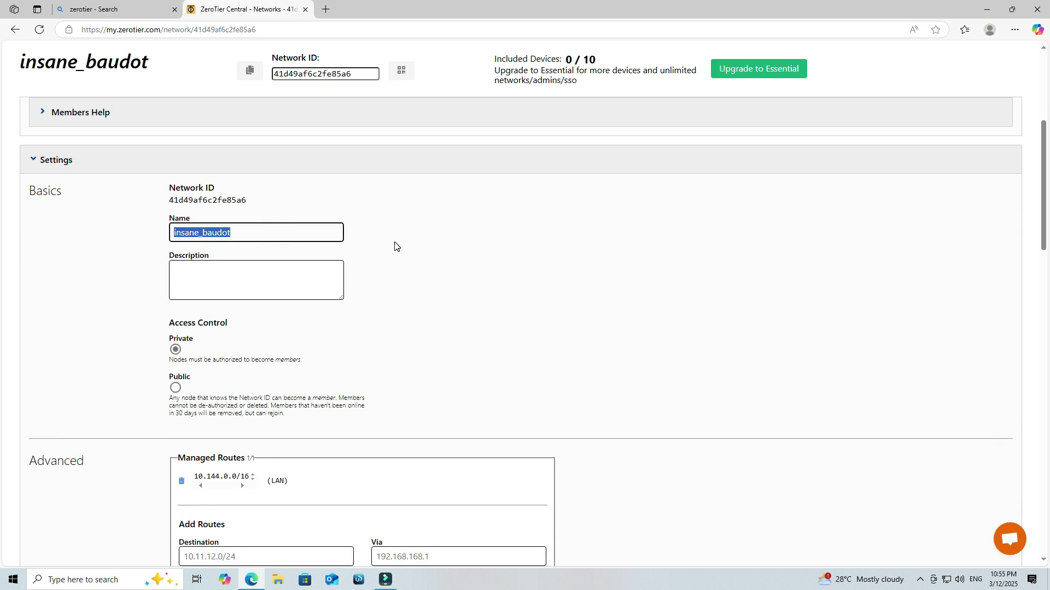
type("WIRE")
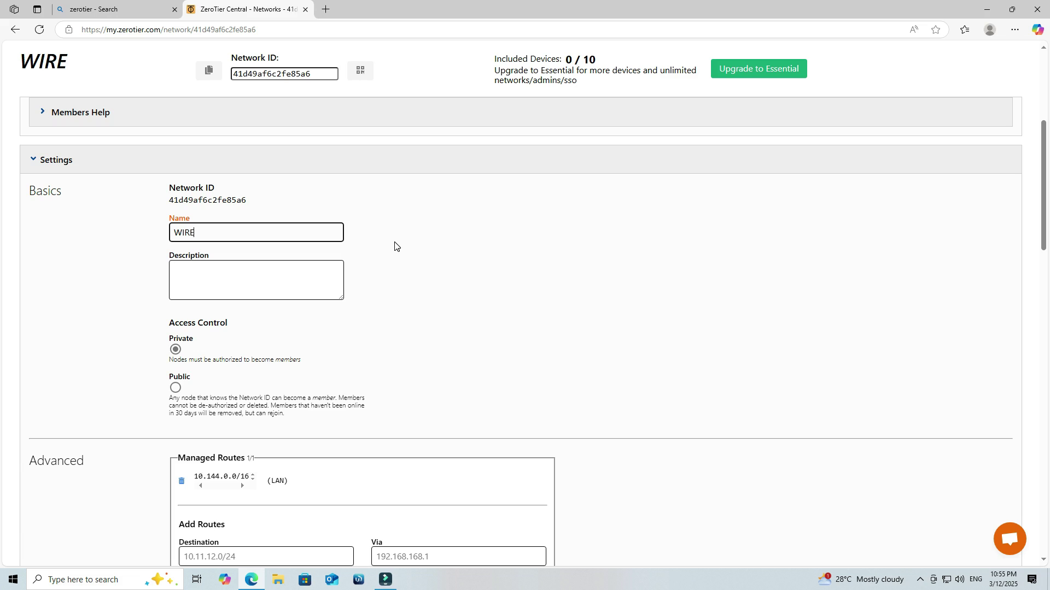
type("_NET")
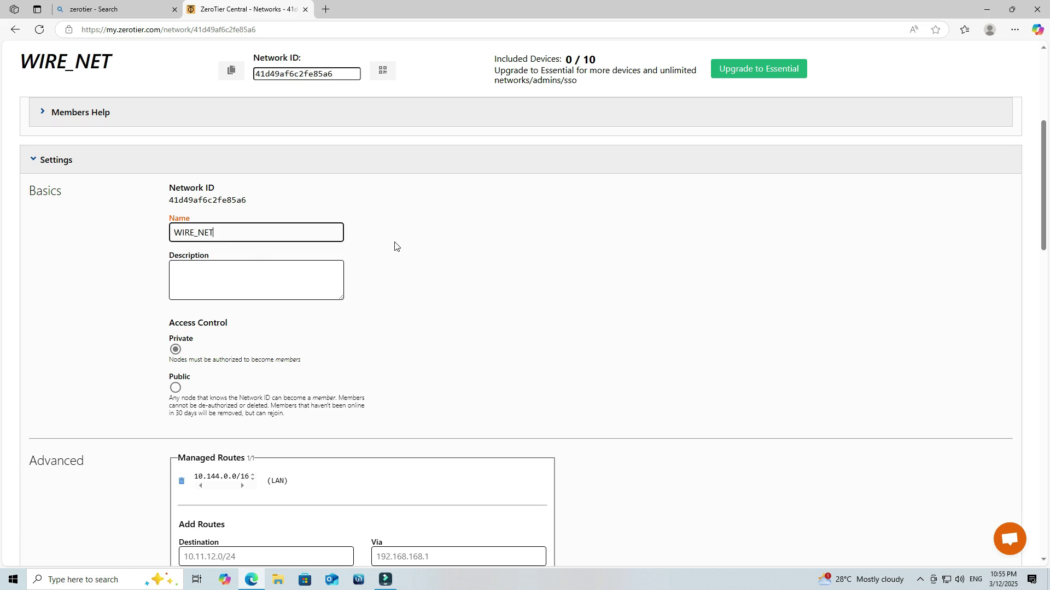
type("WORK")
left_click(395, 246)
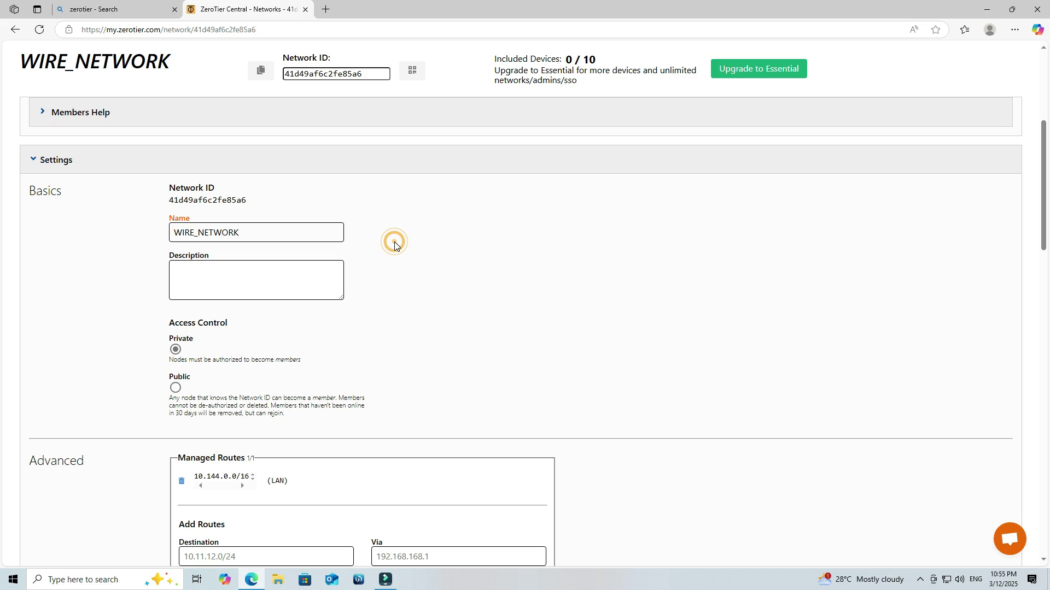
double_click(259, 239)
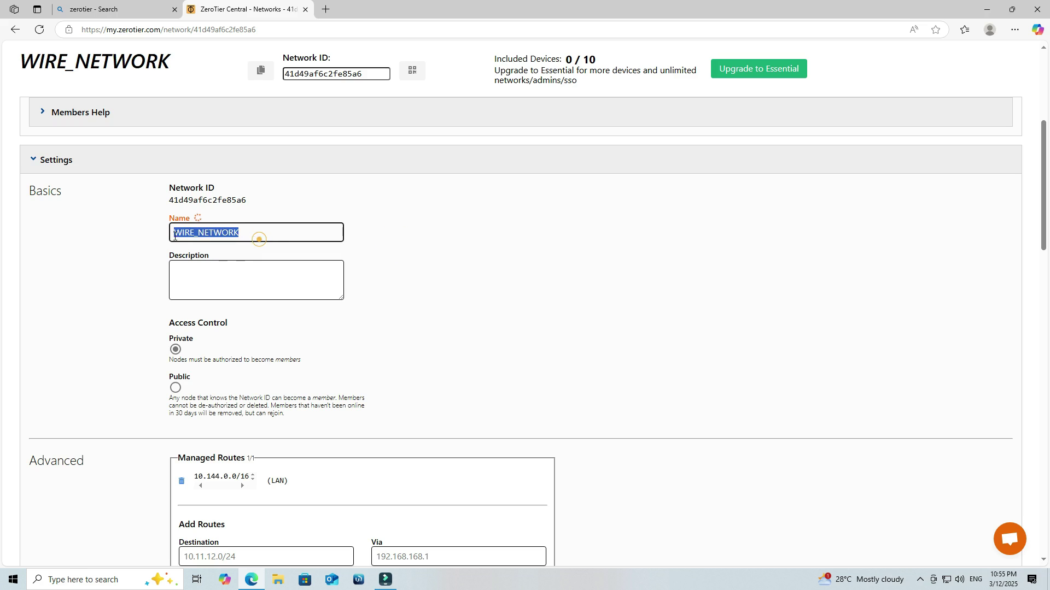
left_click(384, 218)
left_click(389, 256)
scroll(391, 260, "down", 4)
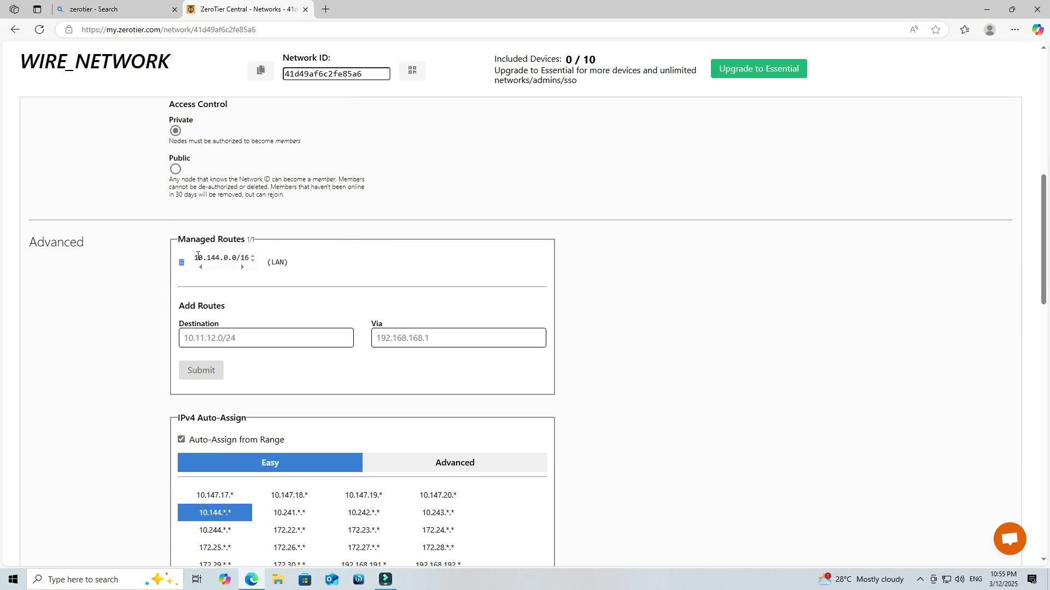
Step: Delete the 10.144.0.0/16 managed route and add a 10.110.1.0/24 route instead
left_click_drag(197, 256, 250, 257)
left_click(330, 218)
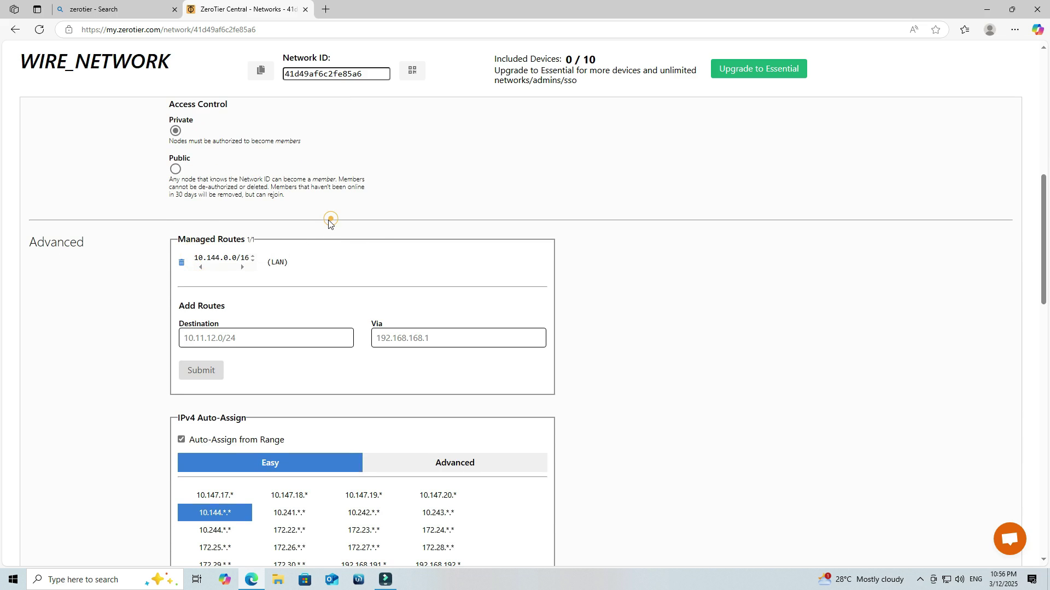
left_click(181, 263)
scroll(186, 262, "down", 3)
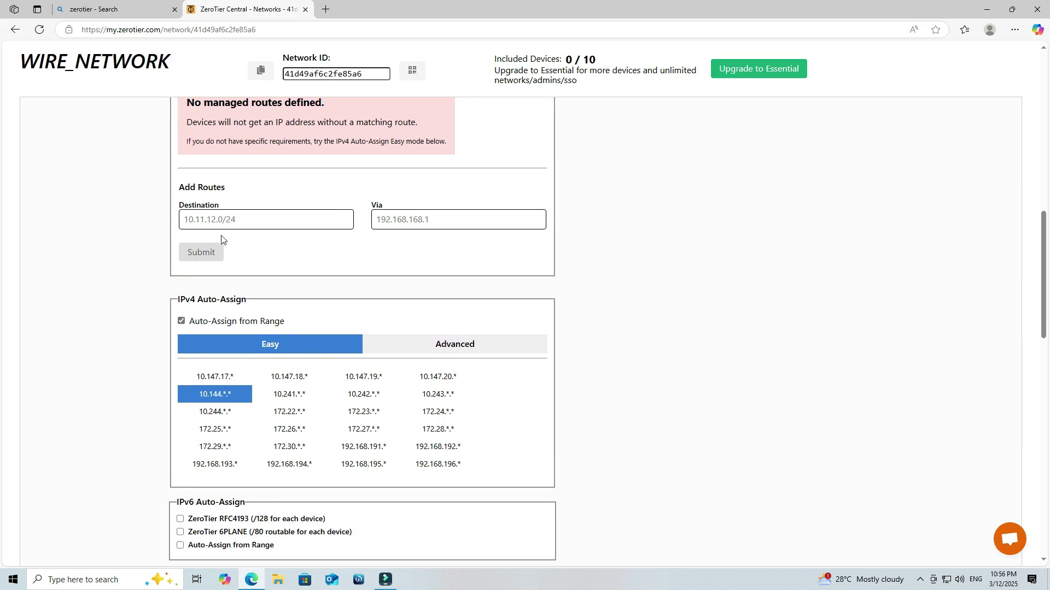
left_click(219, 221)
type("10.110.1.0")
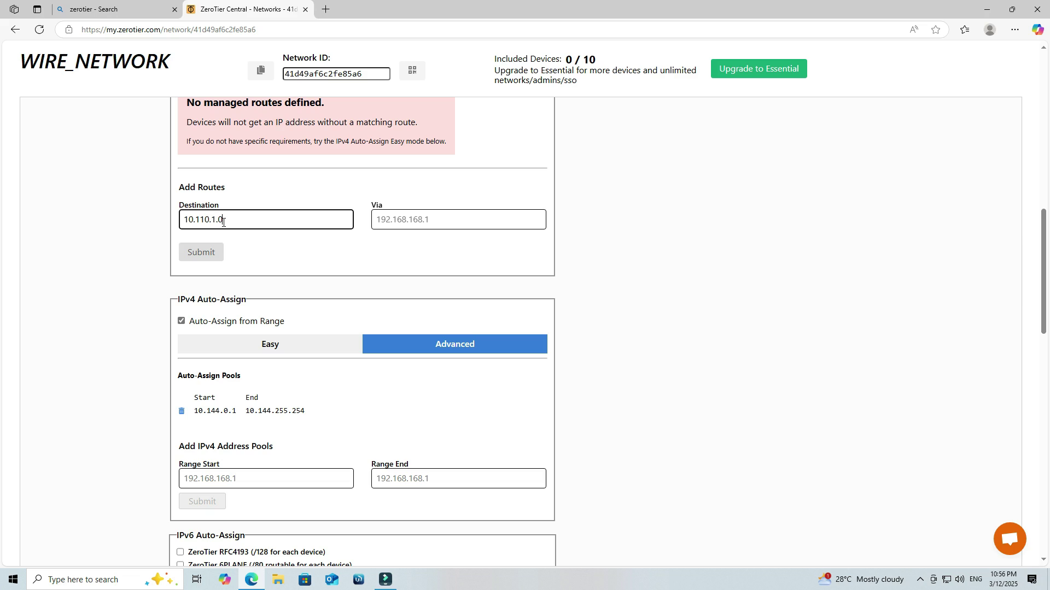
type("/24")
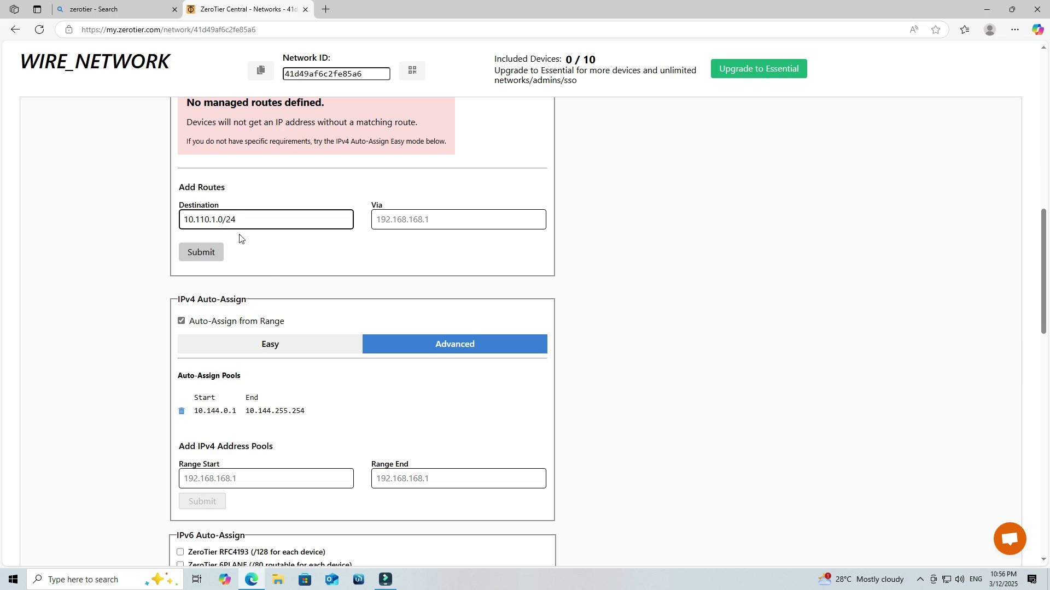
left_click(238, 238)
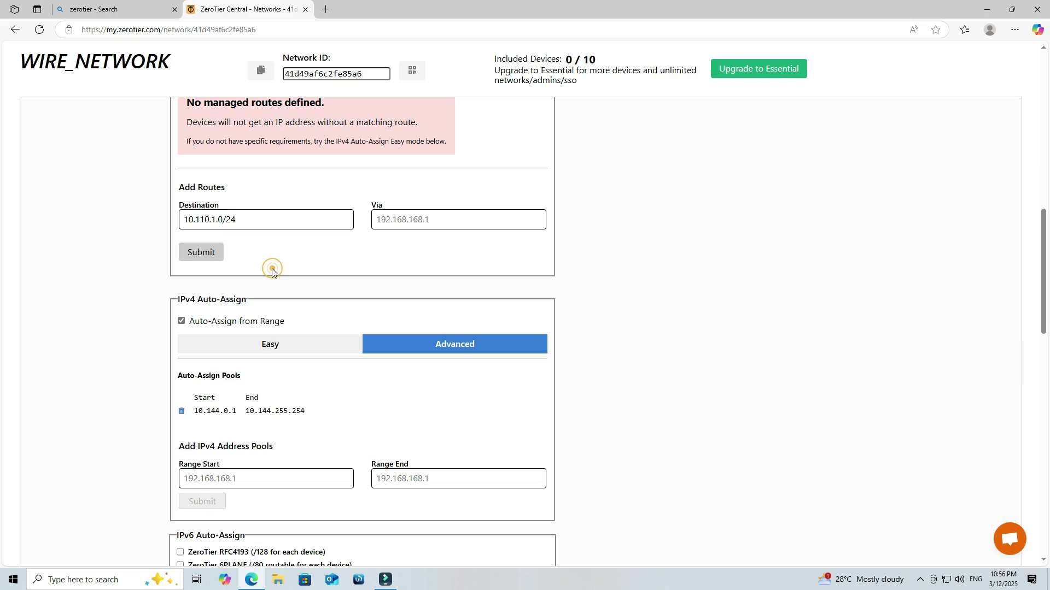
left_click(192, 251)
scroll(344, 268, "down", 2)
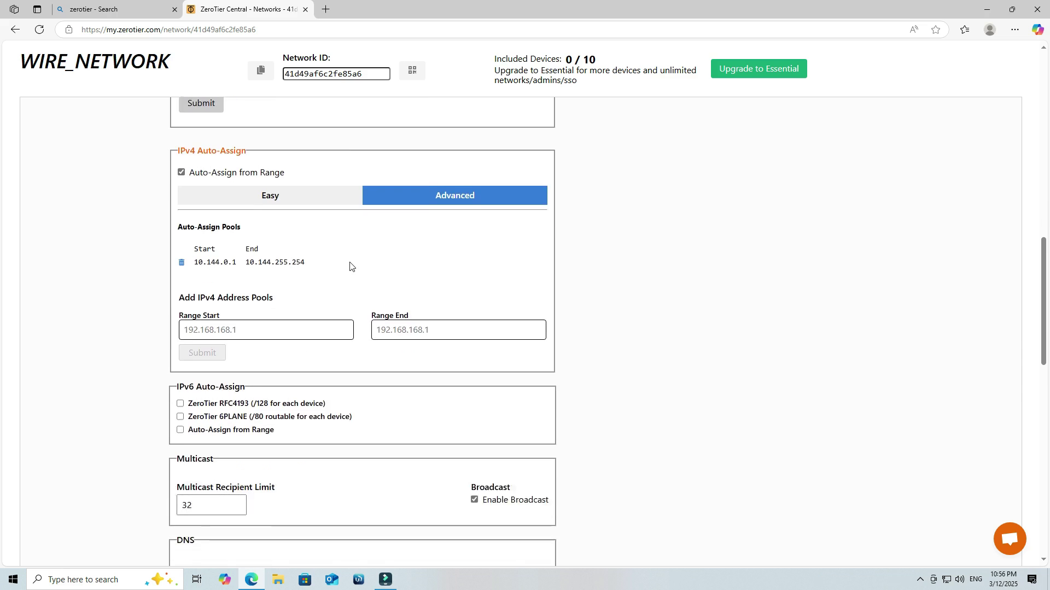
scroll(352, 262, "up", 3)
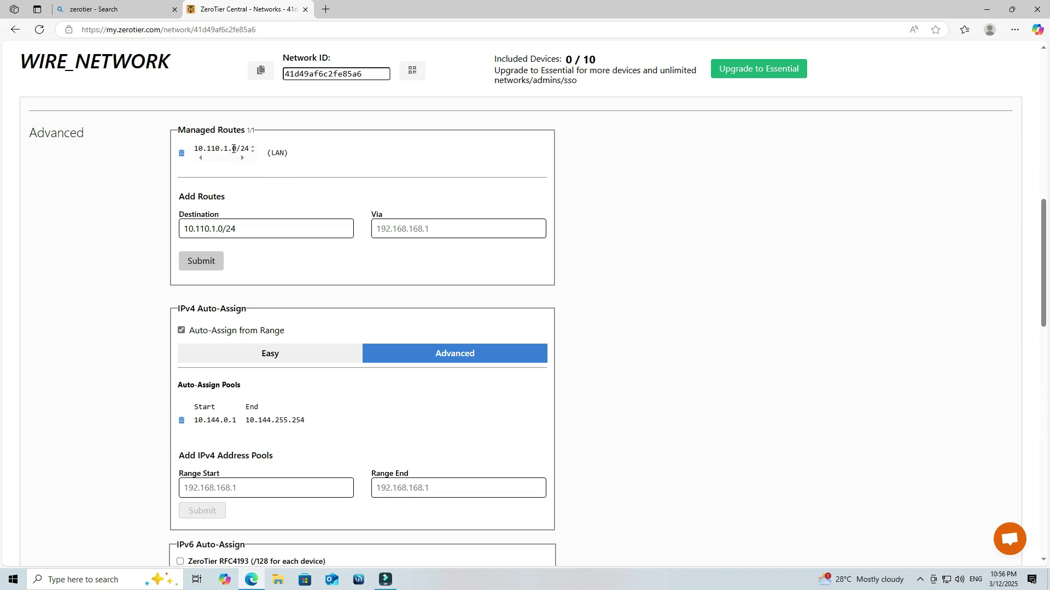
Step: Remove the old 10.144.0.1 address pool and enter 10.110.1.2 as the range start
scroll(219, 157, "down", 3)
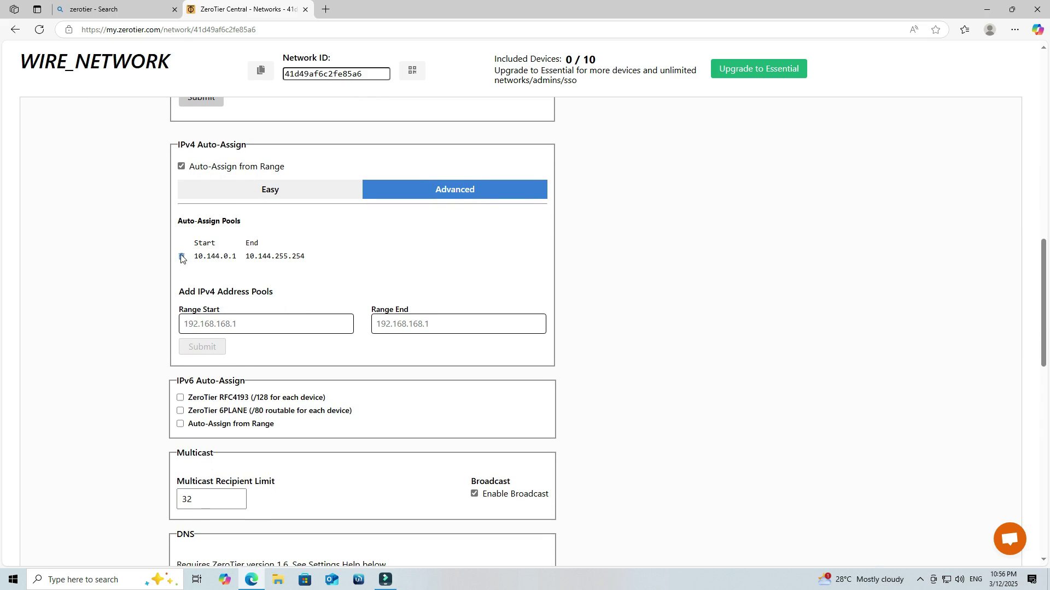
left_click(182, 258)
left_click(201, 252)
scroll(200, 251, "up", 2)
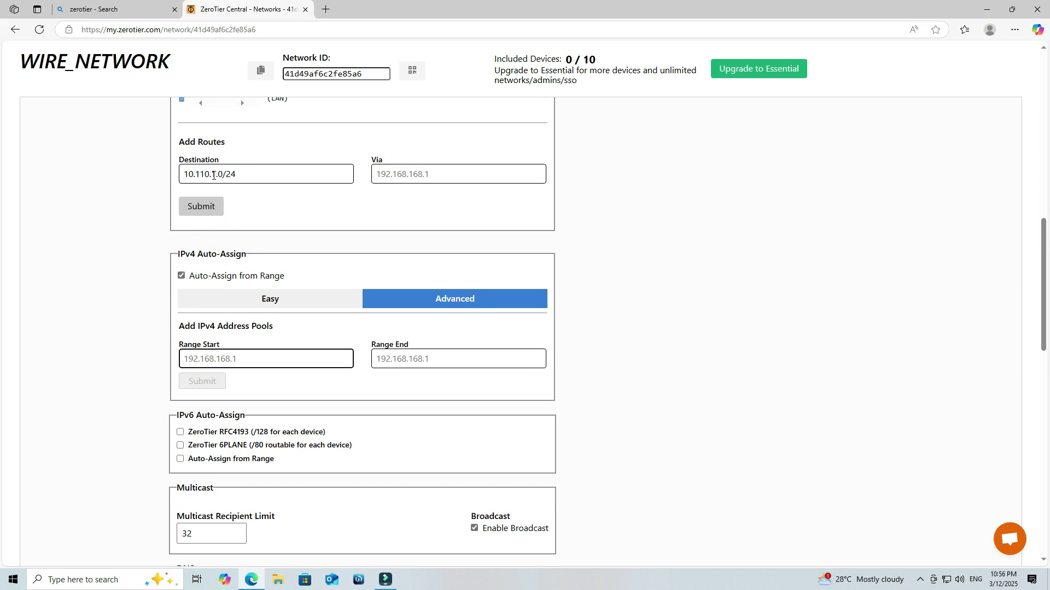
left_click_drag(214, 174, 181, 181)
key("ctrl+c")
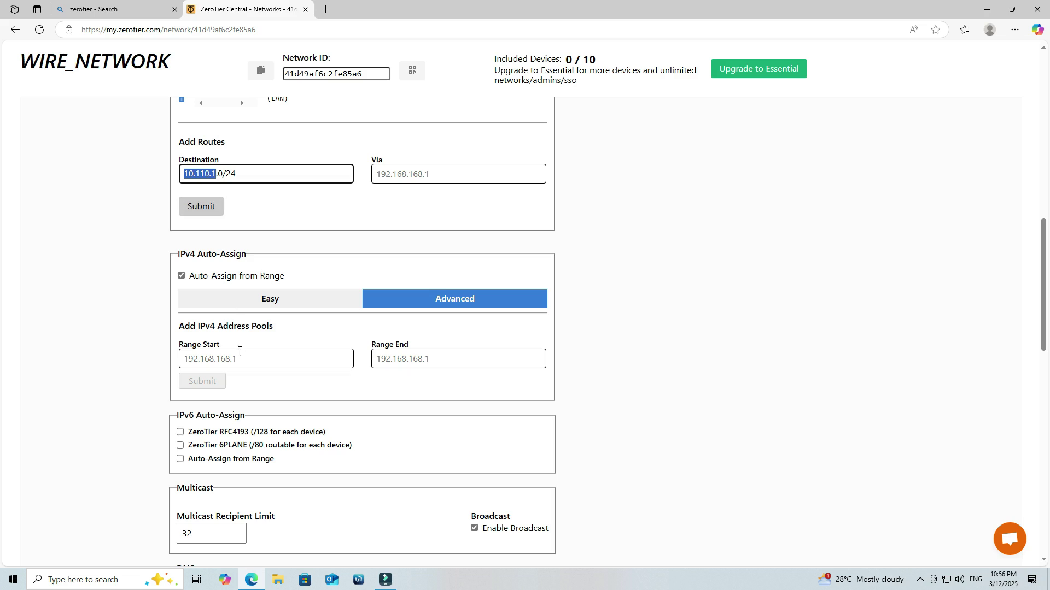
left_click(239, 354)
key("ctrl+v")
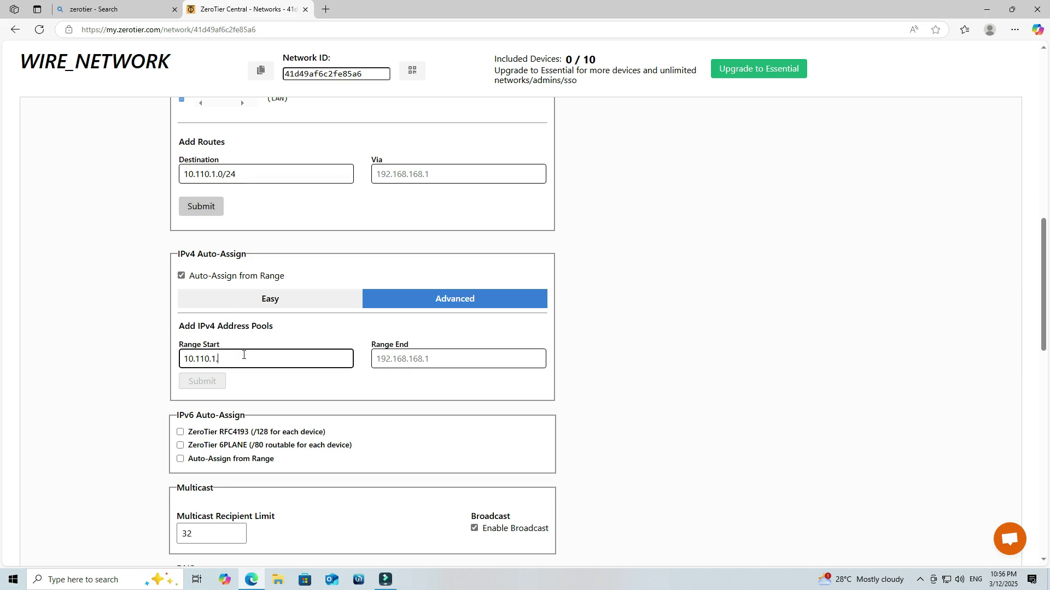
type(".2")
Step: Fill the range end as 10.110.1.250 and submit the new auto-assign pool
key("ctrl+a")
key("ctrl+c")
key("Tab")
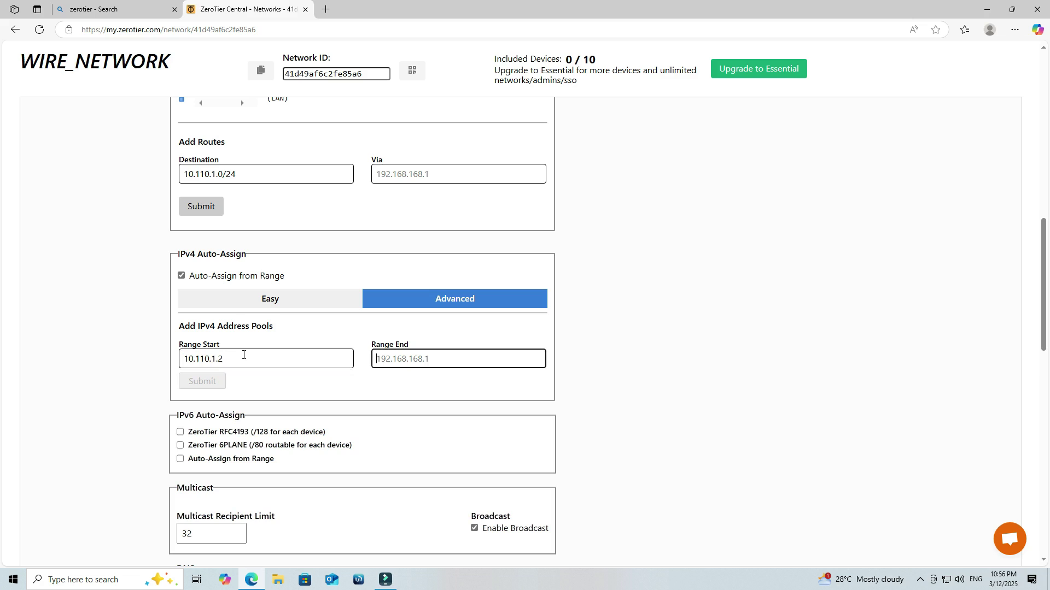
key("ctrl+v")
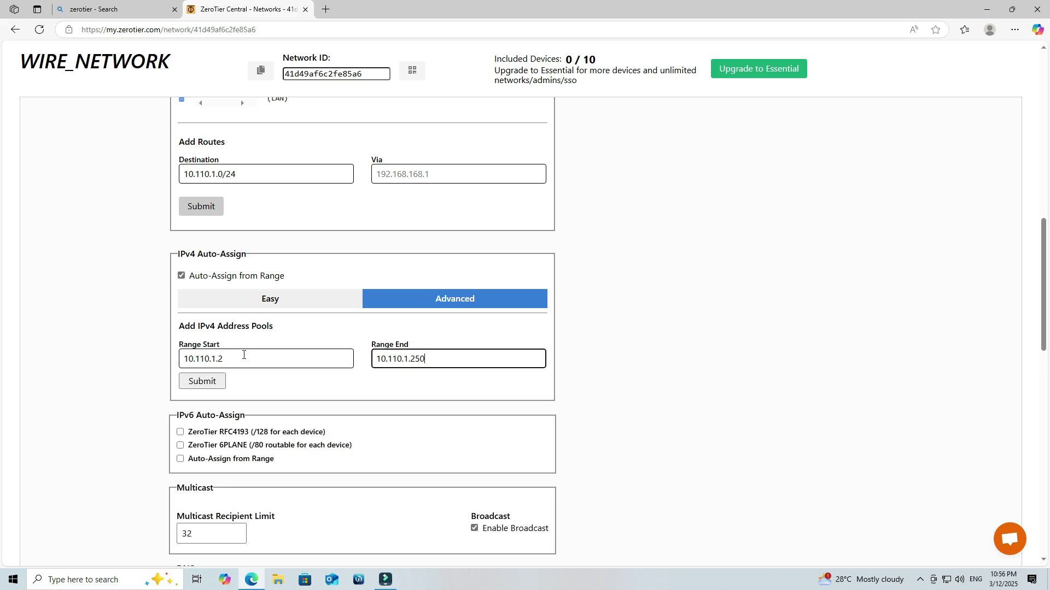
left_click(322, 390)
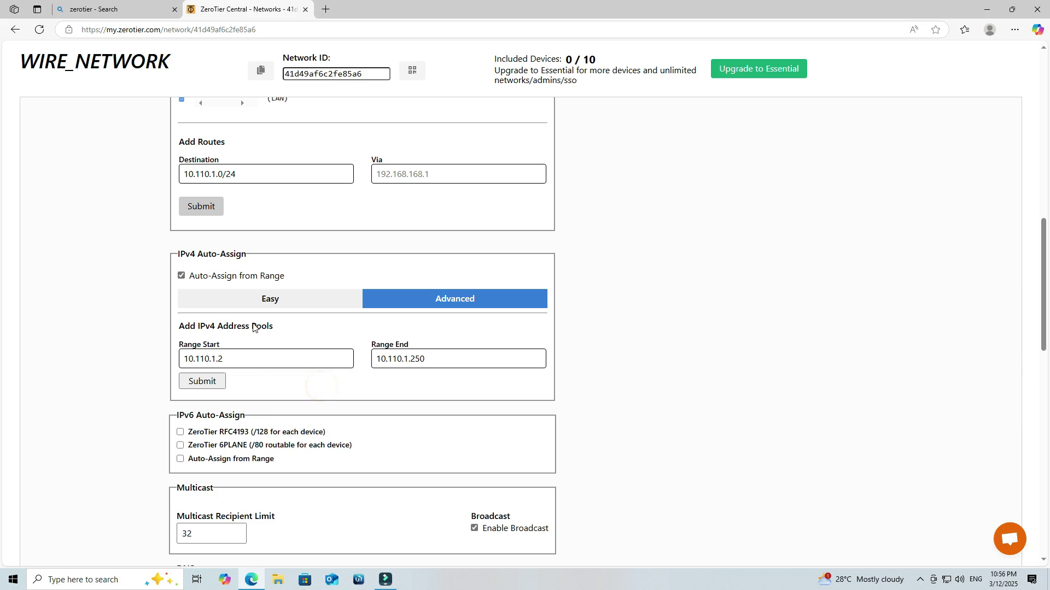
left_click(200, 386)
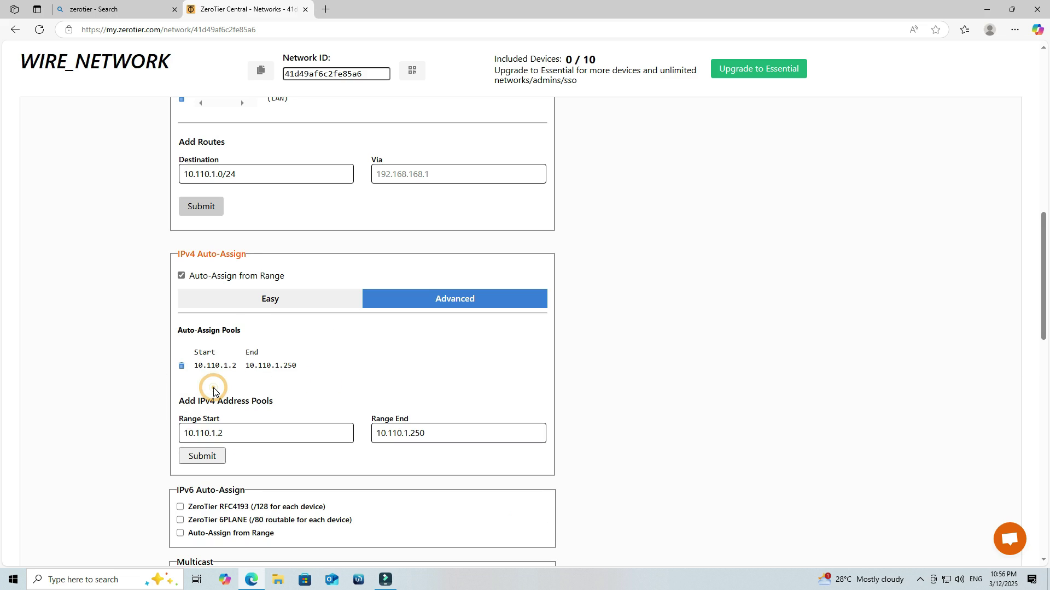
scroll(429, 402, "up", 10)
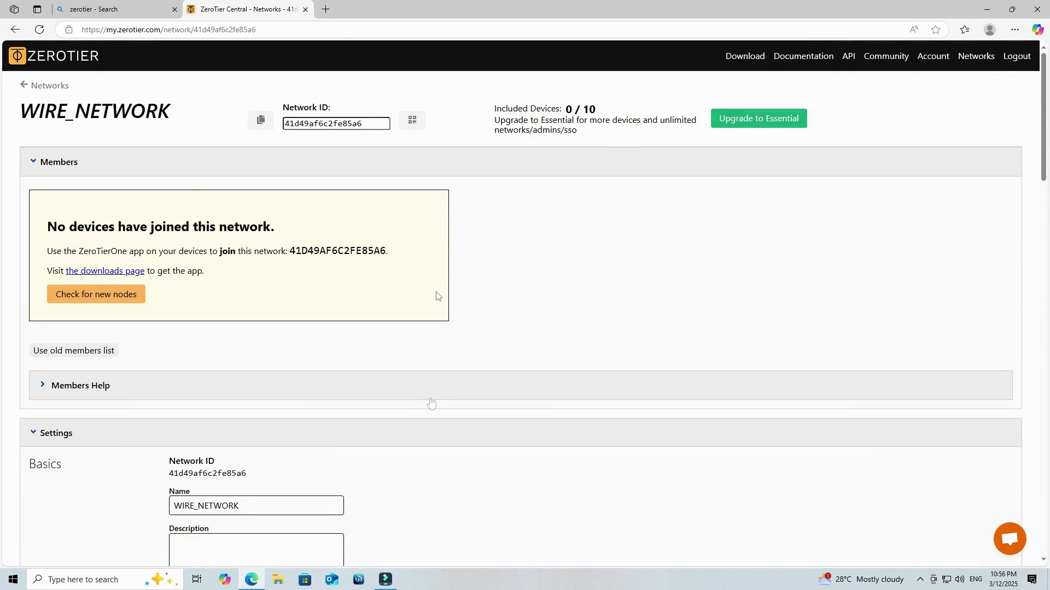
Step: Download the ZeroTier One MSI Installer (x86/x64) for Windows from the Download page
left_click(737, 61)
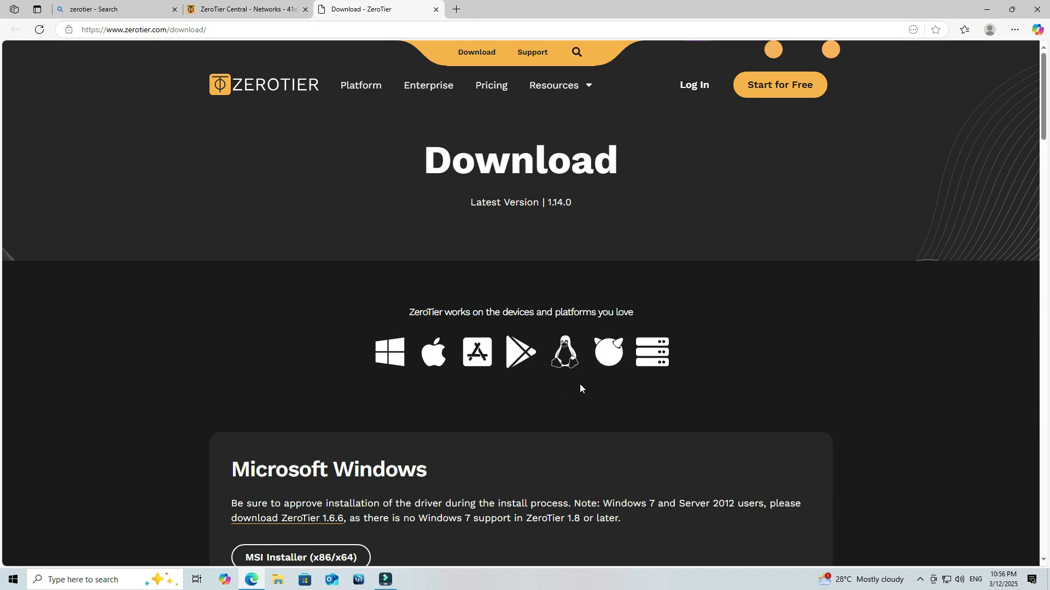
scroll(579, 384, "down", 2)
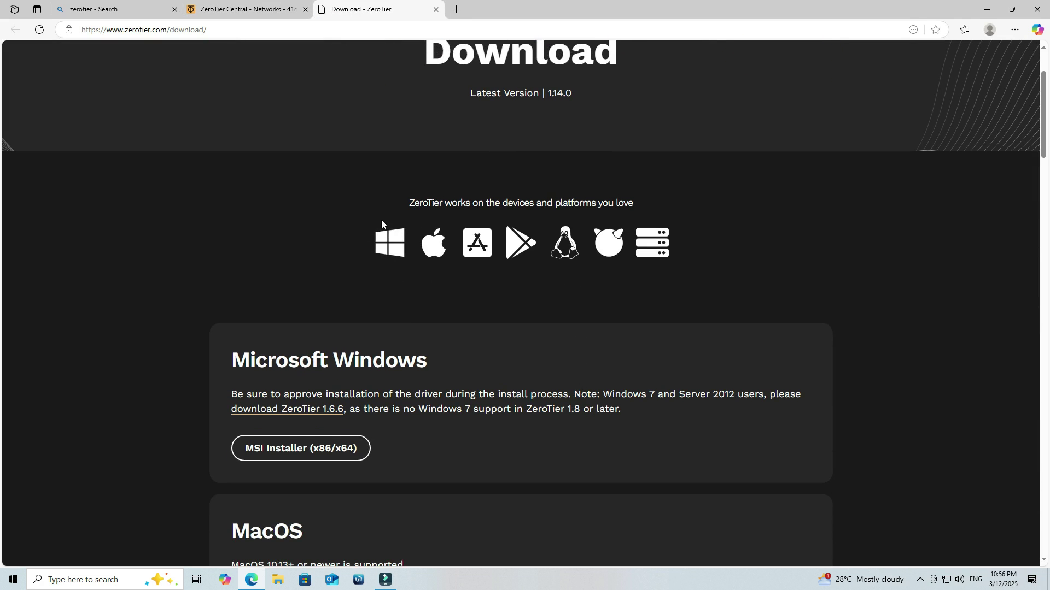
left_click(300, 448)
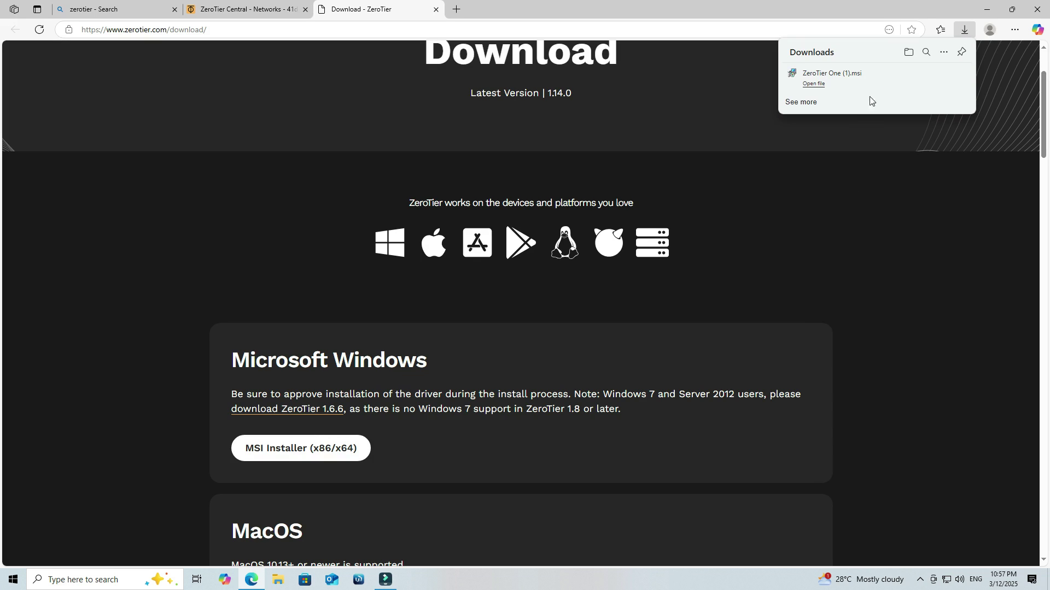
Step: Run the downloaded ZeroTier One MSI installer to completion, then minimize Edge
left_click(867, 77)
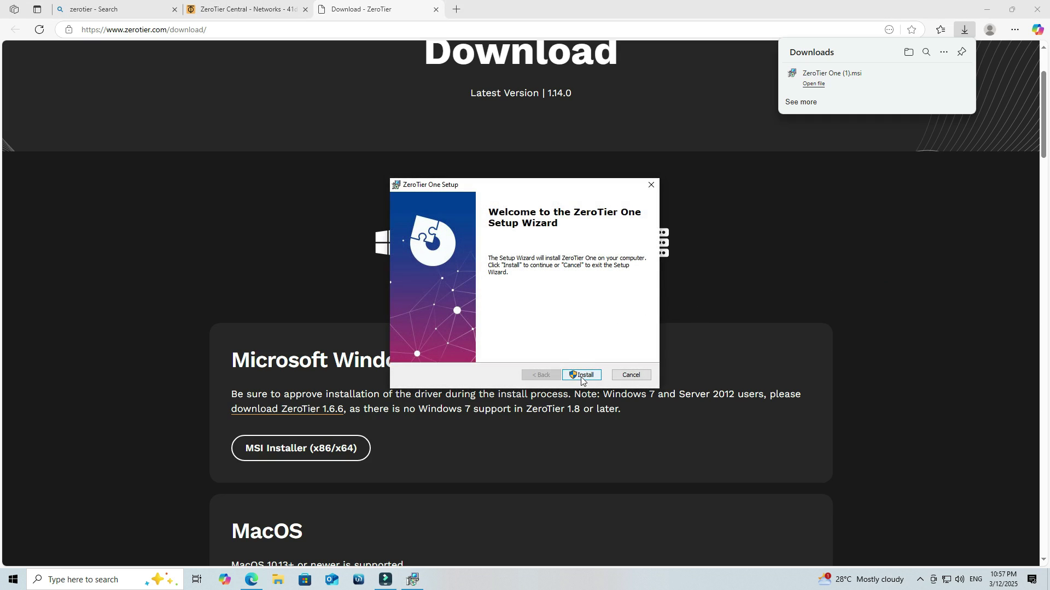
left_click(580, 376)
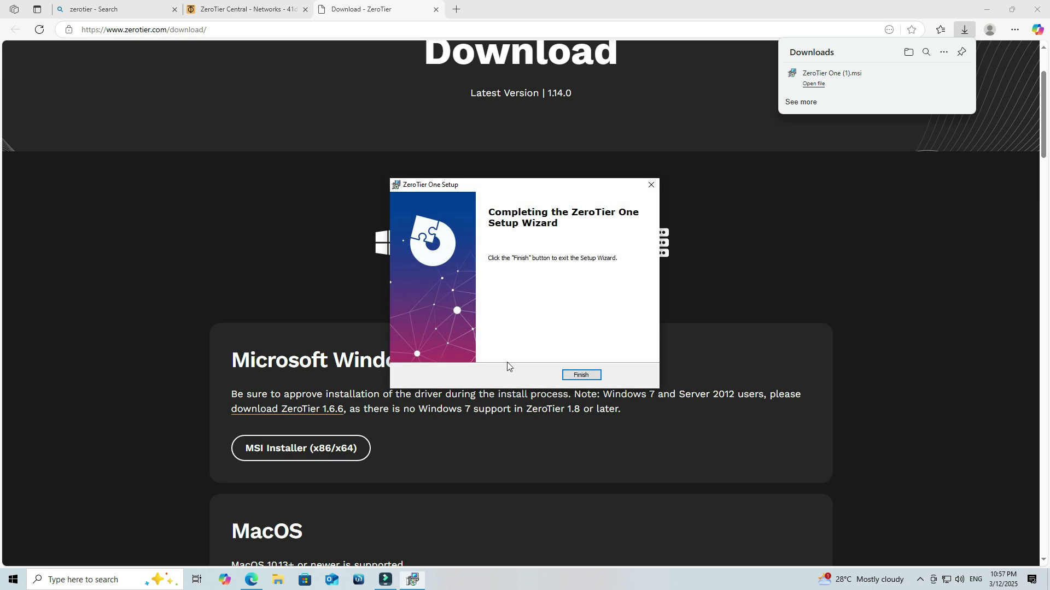
left_click(579, 375)
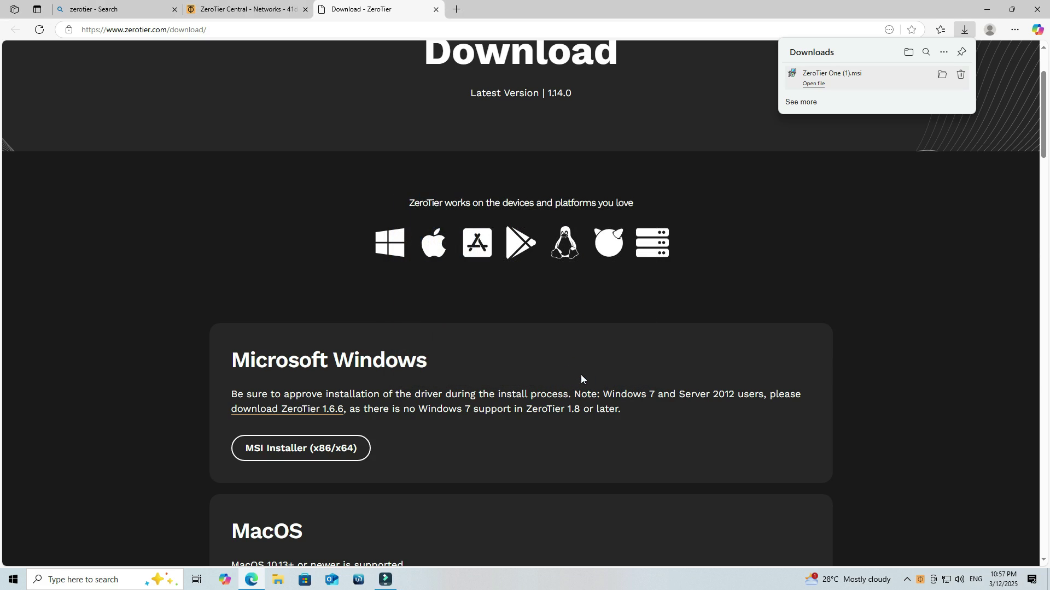
left_click(985, 8)
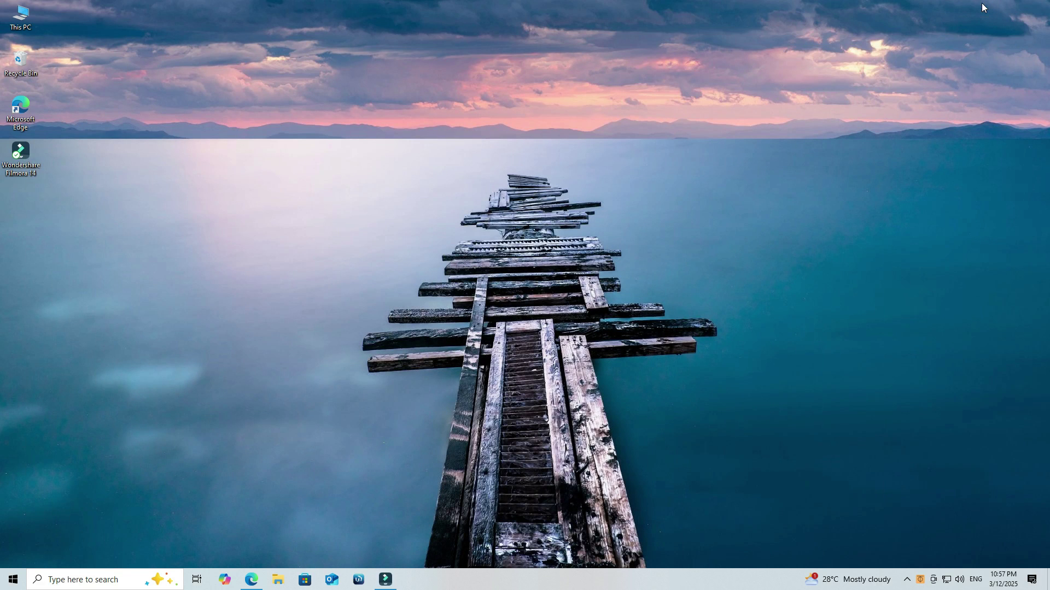
Step: Choose Join New Network from the ZeroTier tray menu, then return Edge to the WIRE_NETWORK page
left_click(907, 580)
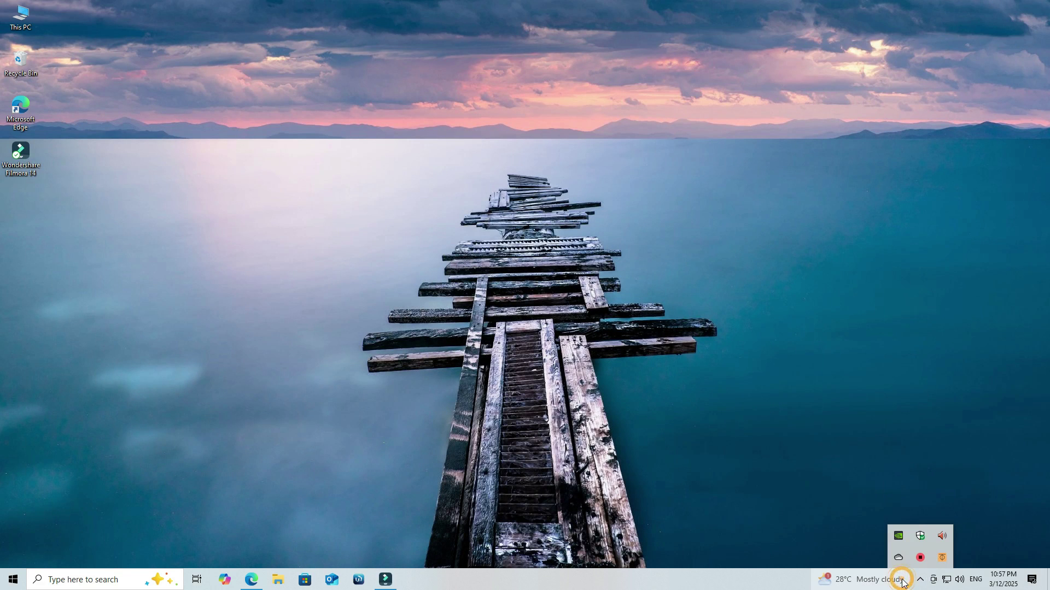
left_click(425, 433)
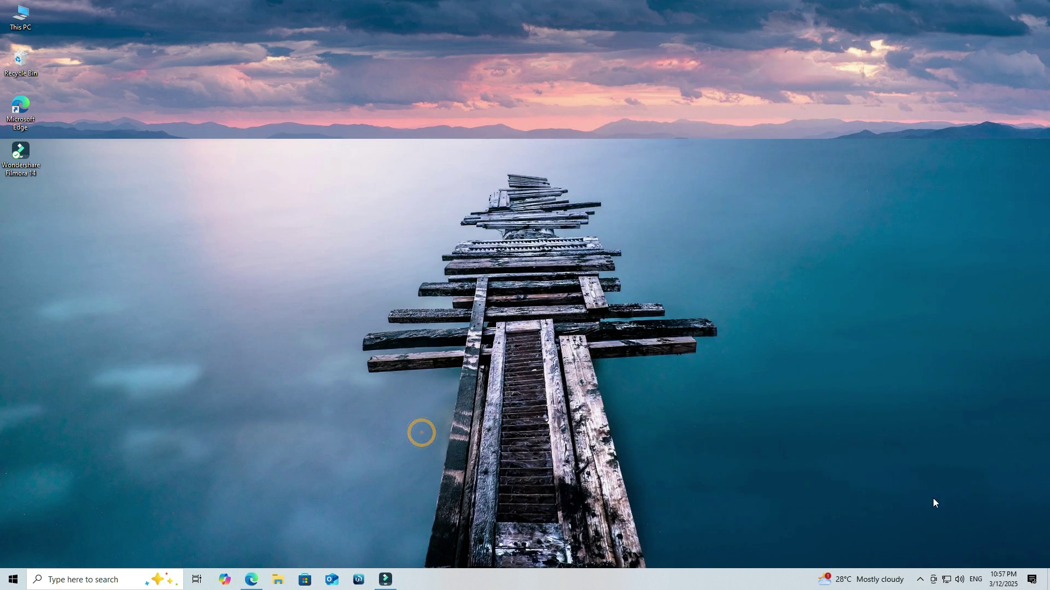
left_click(921, 579)
left_click(944, 558)
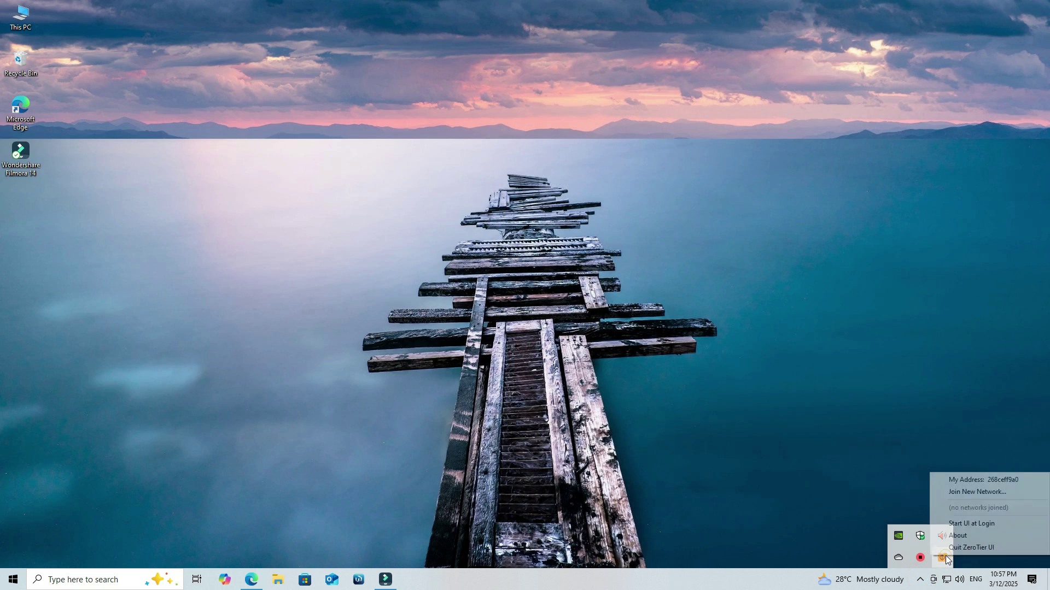
left_click(967, 492)
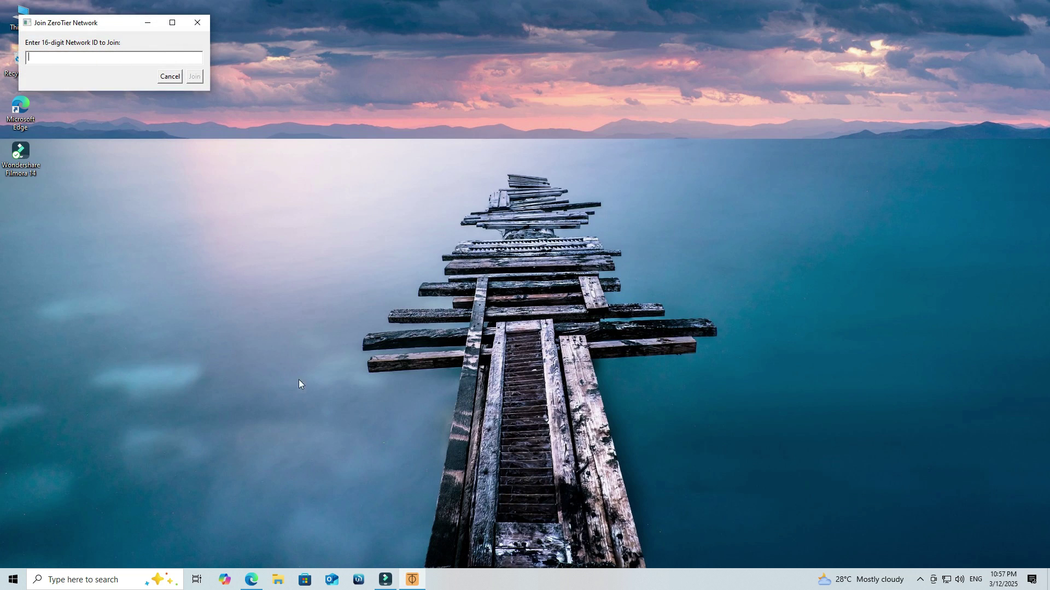
left_click(251, 579)
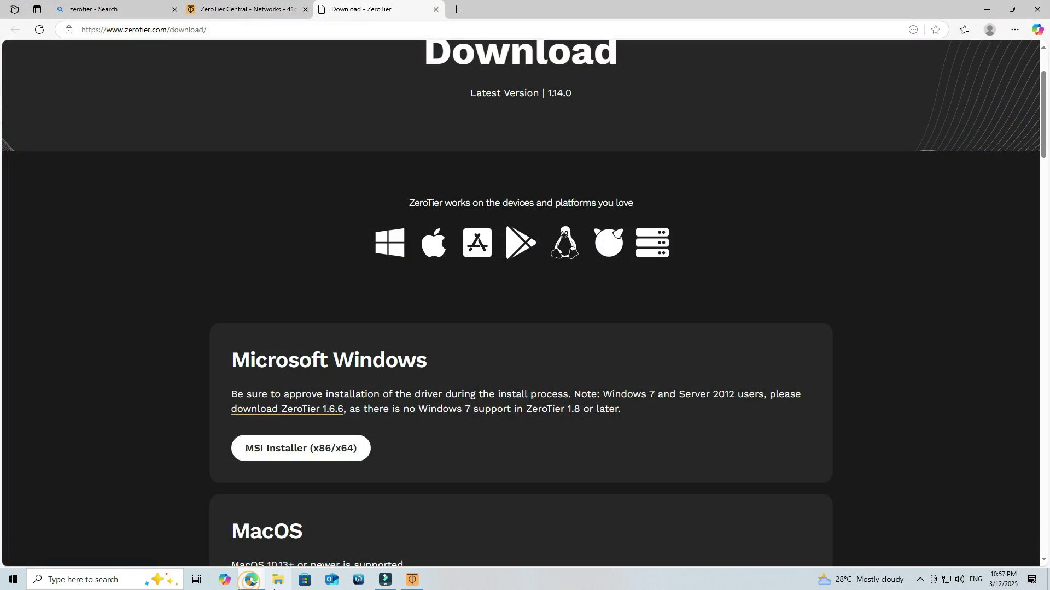
left_click(243, 9)
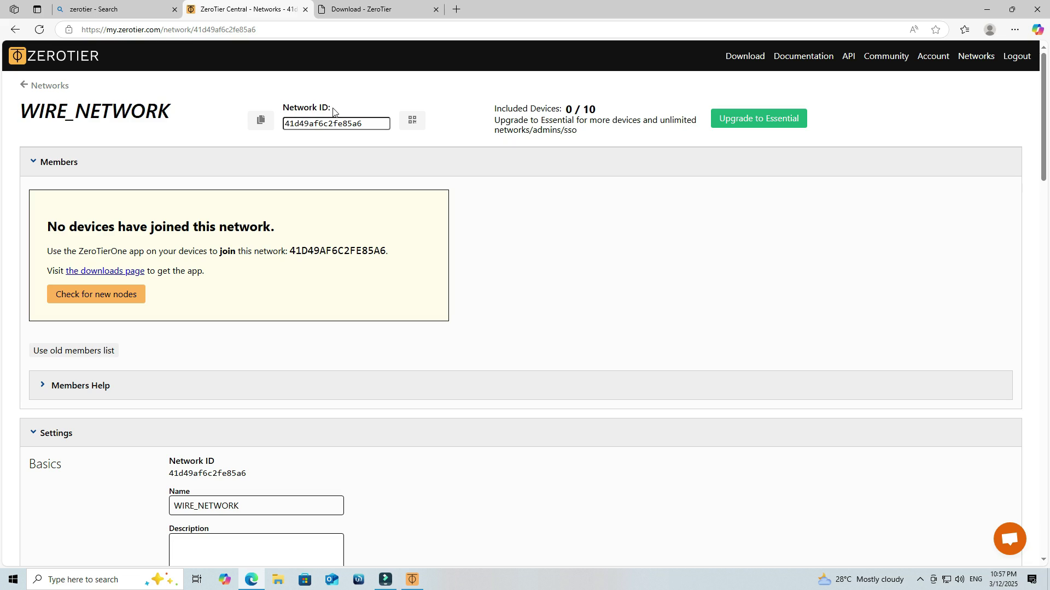
Step: Paste WIRE_NETWORK's copied network ID into the join dialog, join, allow discovery, and return to Networks
left_click_drag(297, 108, 330, 107)
left_click(258, 121)
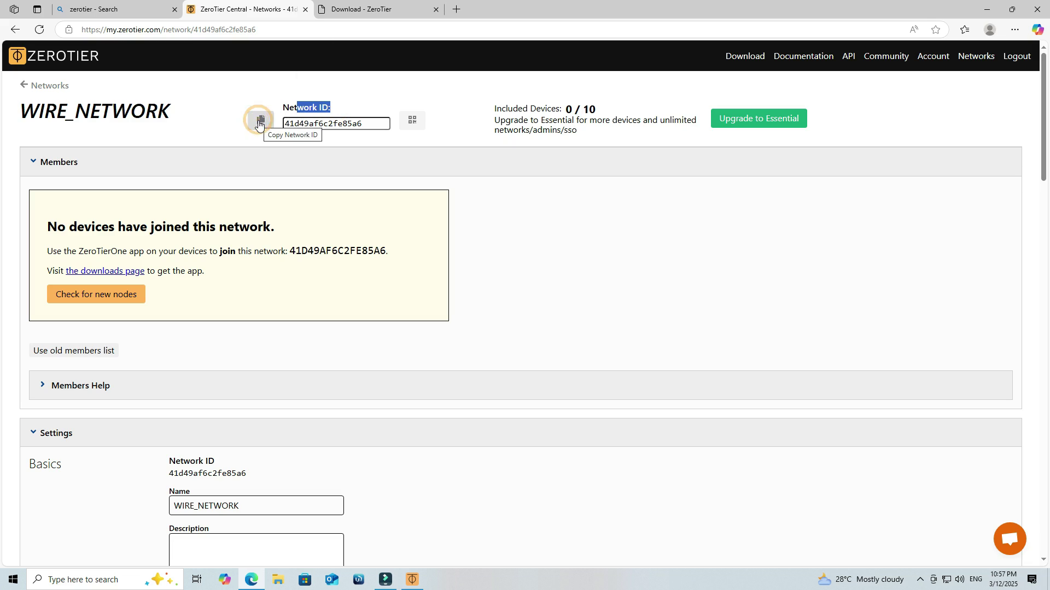
left_click(412, 579)
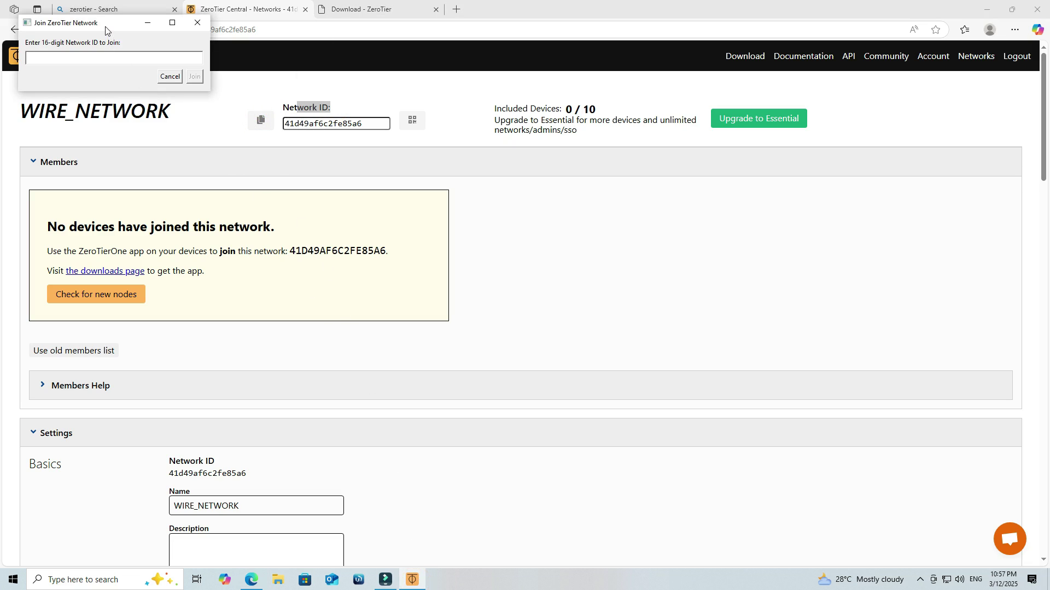
left_click(701, 268)
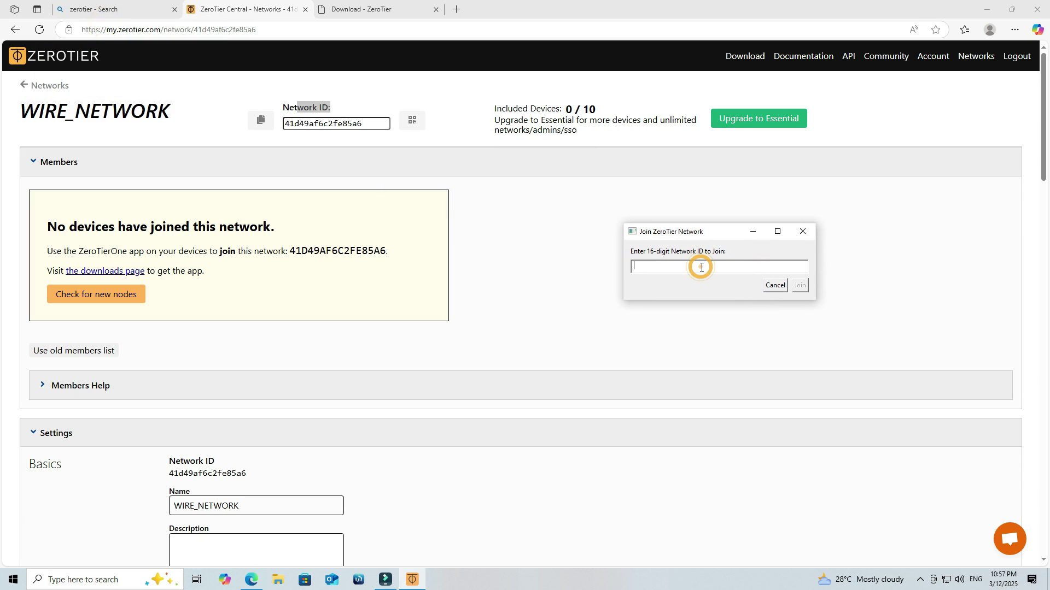
key("ctrl+v")
left_click(800, 286)
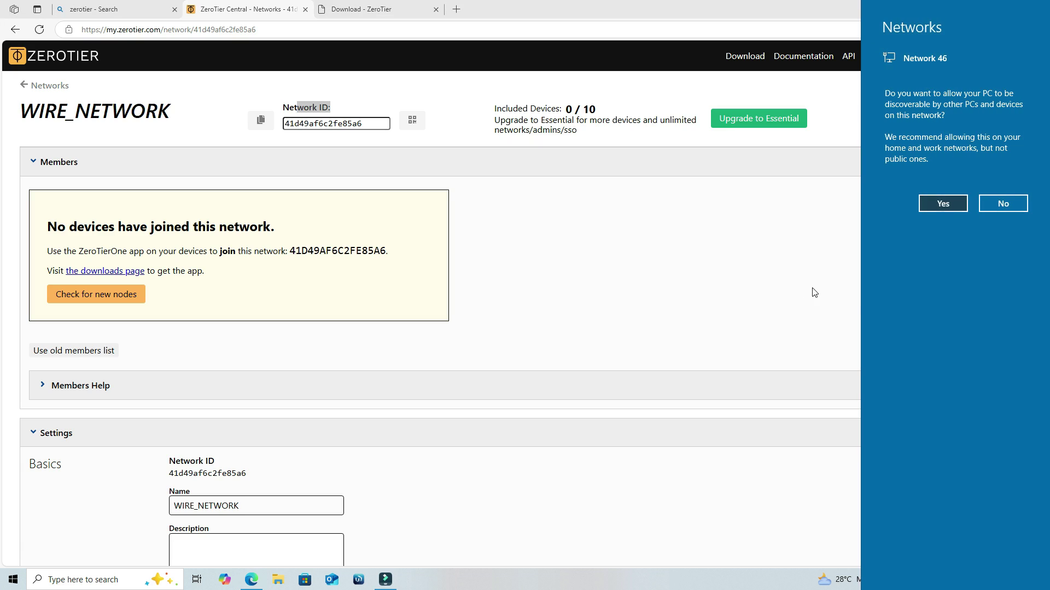
left_click(943, 204)
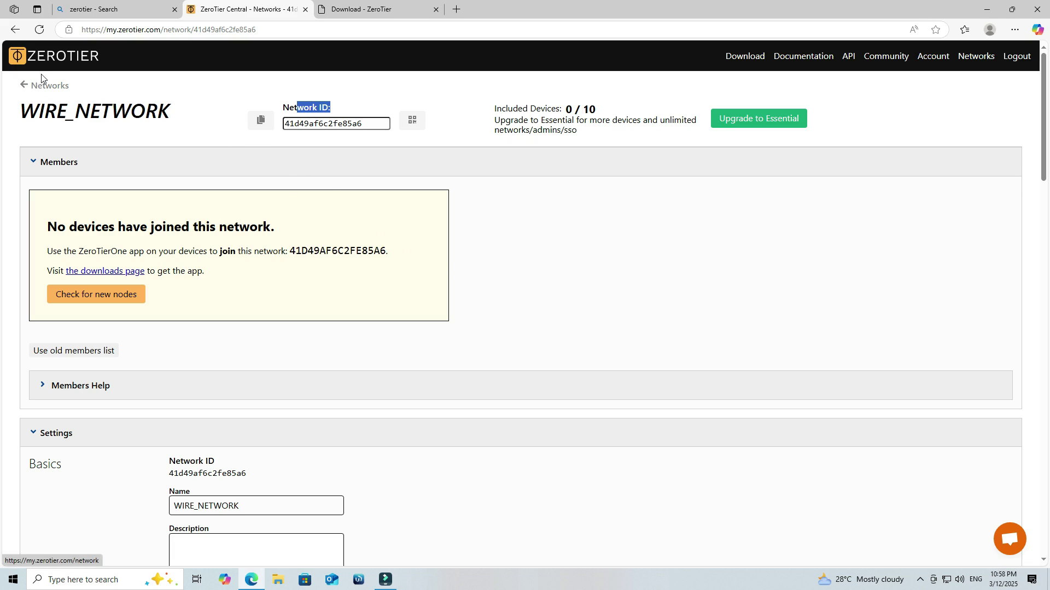
left_click(47, 86)
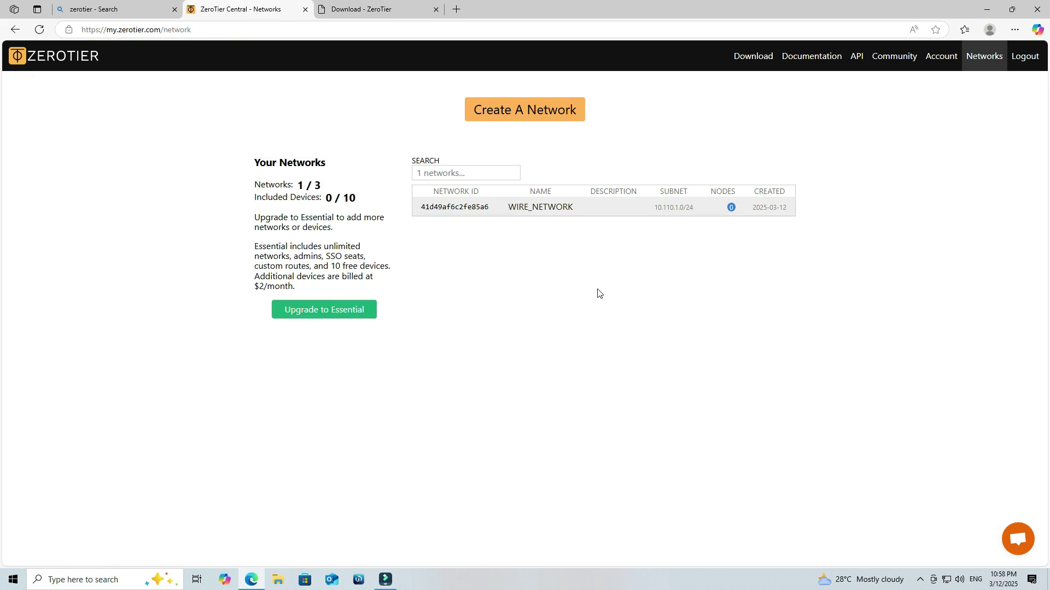
Step: Open the WIRE_NETWORK page and find the newly joined member's address
left_click(464, 207)
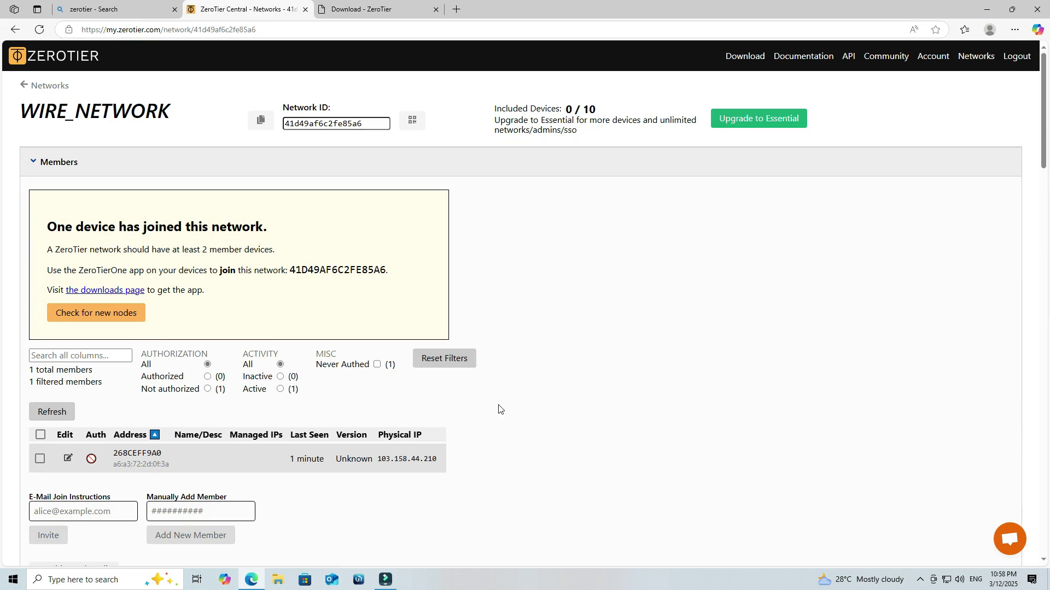
scroll(428, 390, "down", 3)
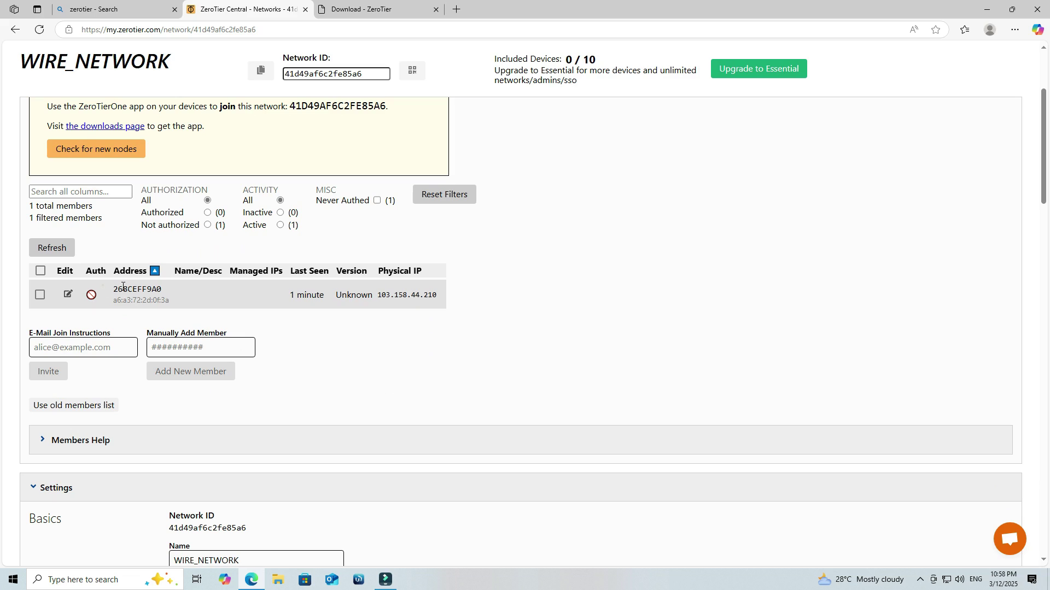
left_click_drag(108, 289, 166, 289)
left_click(240, 296)
Step: Authorize the joined member and name it MY COMPUTER
left_click(67, 296)
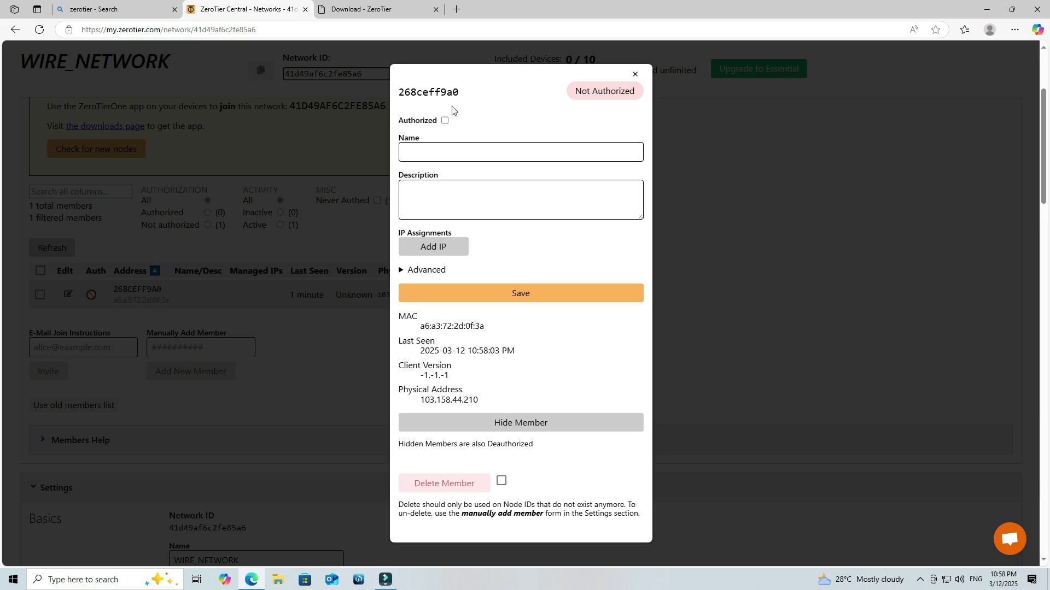
left_click(444, 121)
left_click(439, 146)
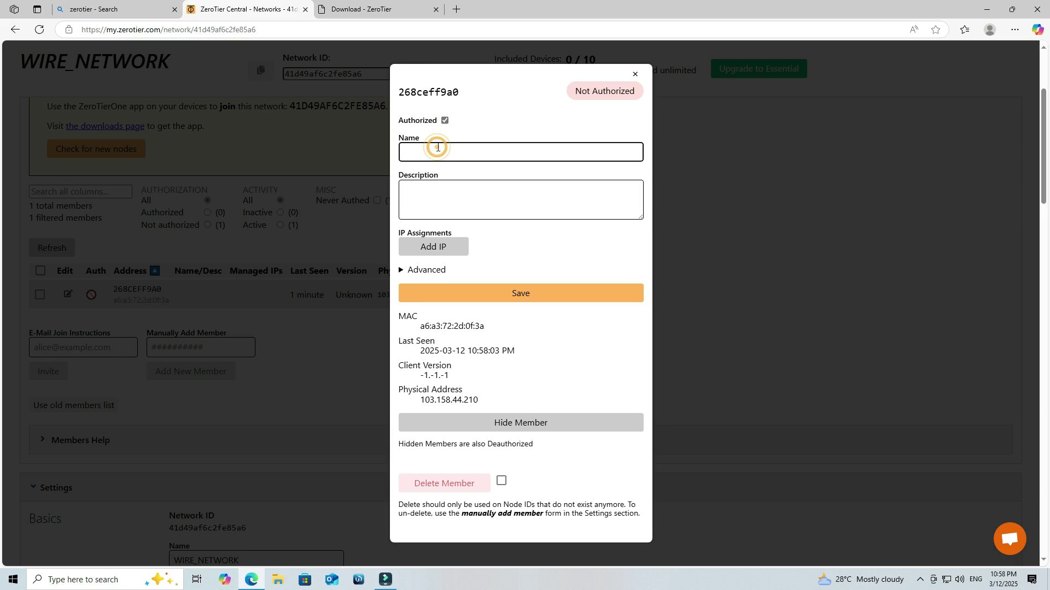
type("MY COMPUTER")
left_click(519, 300)
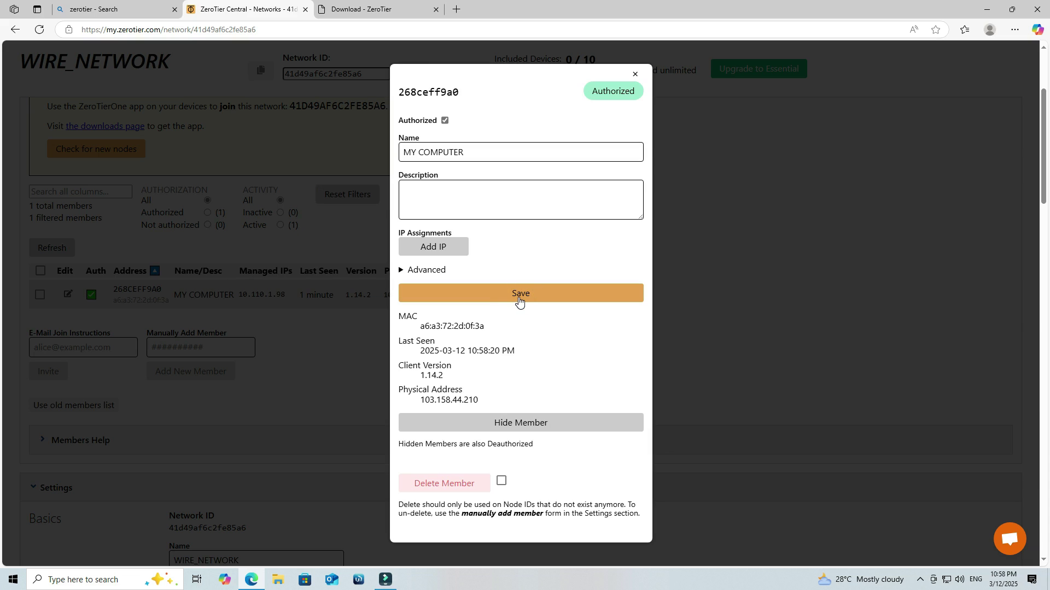
left_click(636, 75)
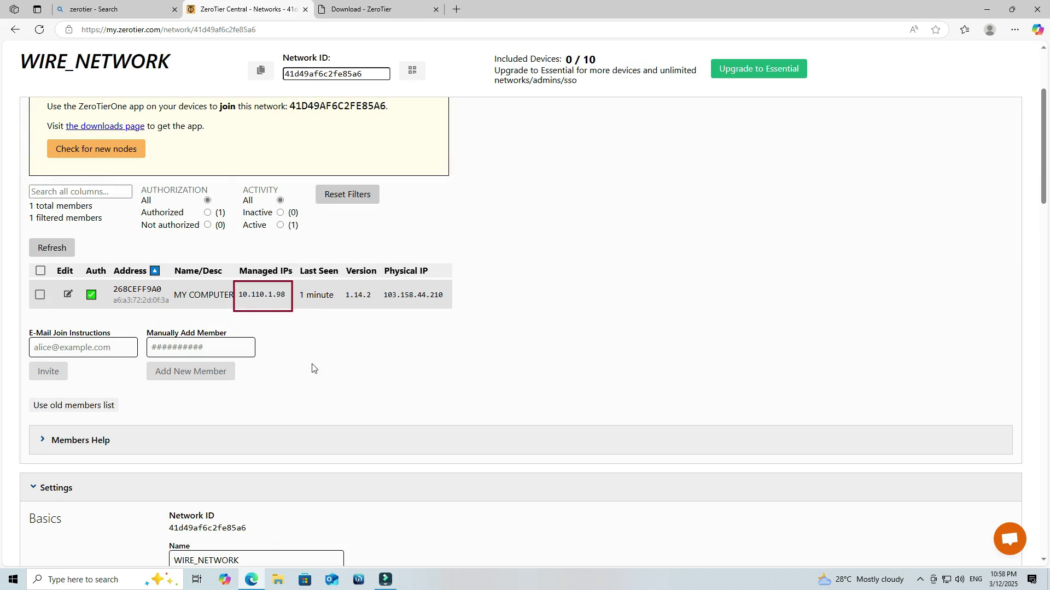
Step: Check the member's assigned IP 10.110.1.98, then minimize the browser to the desktop
left_click_drag(241, 295, 285, 294)
left_click(304, 375)
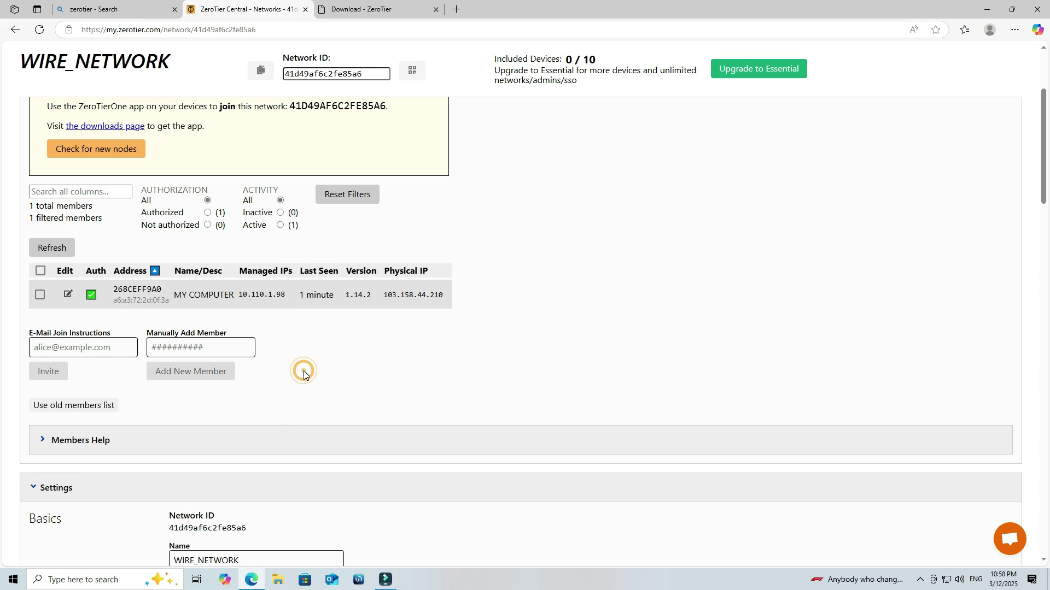
scroll(304, 375, "up", 3)
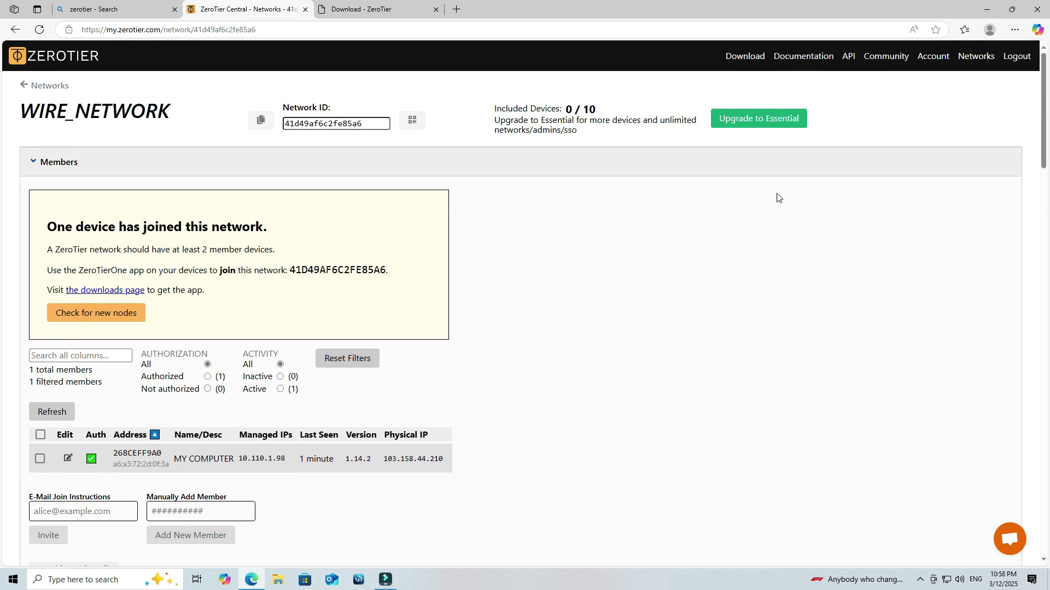
left_click(987, 9)
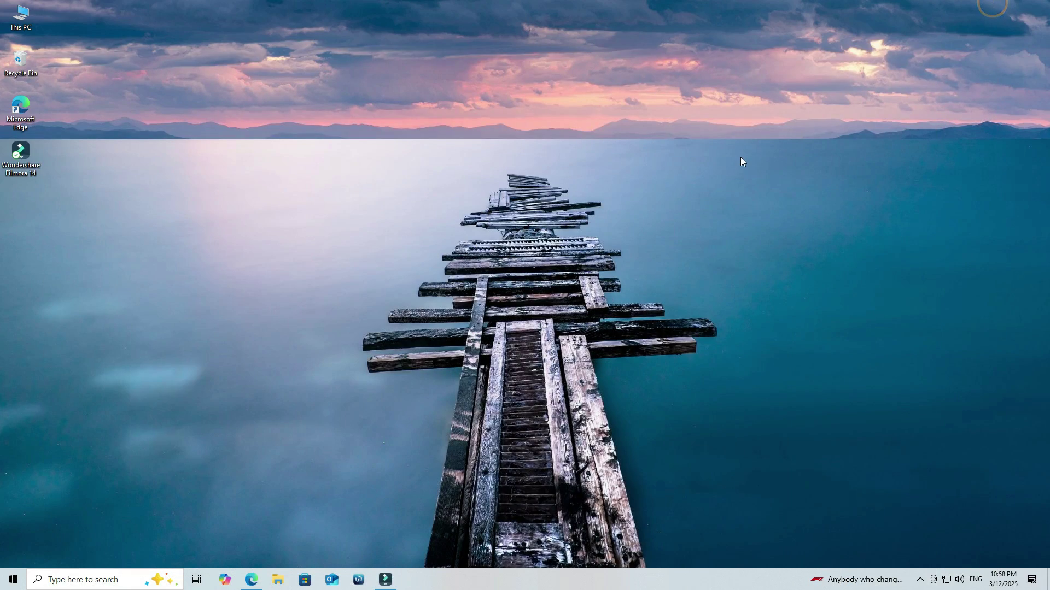
Step: Refresh the desktop and launch Play Store from the phone's app drawer
right_click(741, 162)
left_click(751, 196)
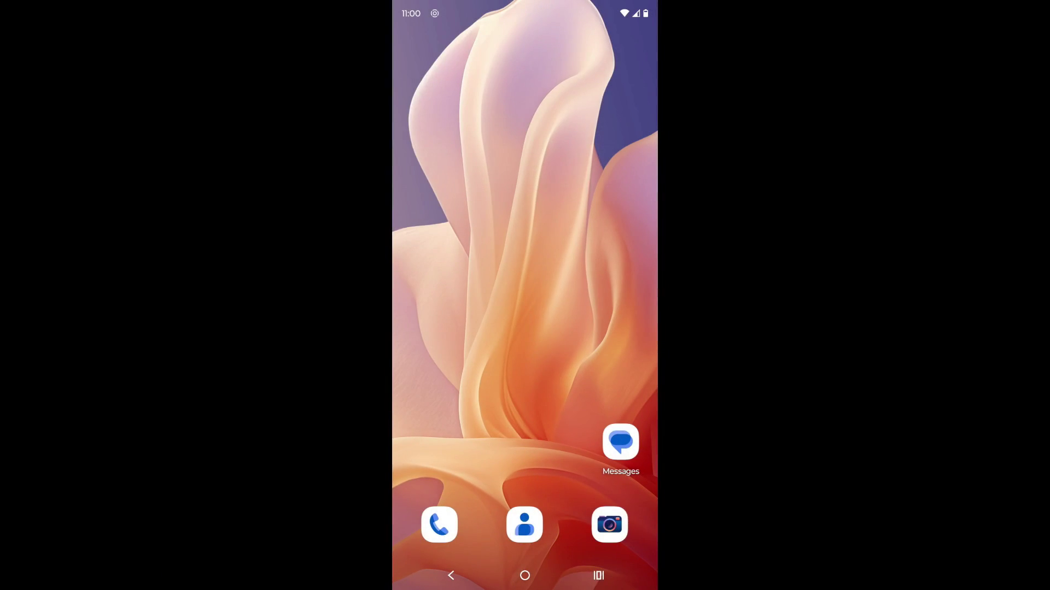
left_click_drag(525, 465, 525, 218)
left_click(492, 56)
type("P")
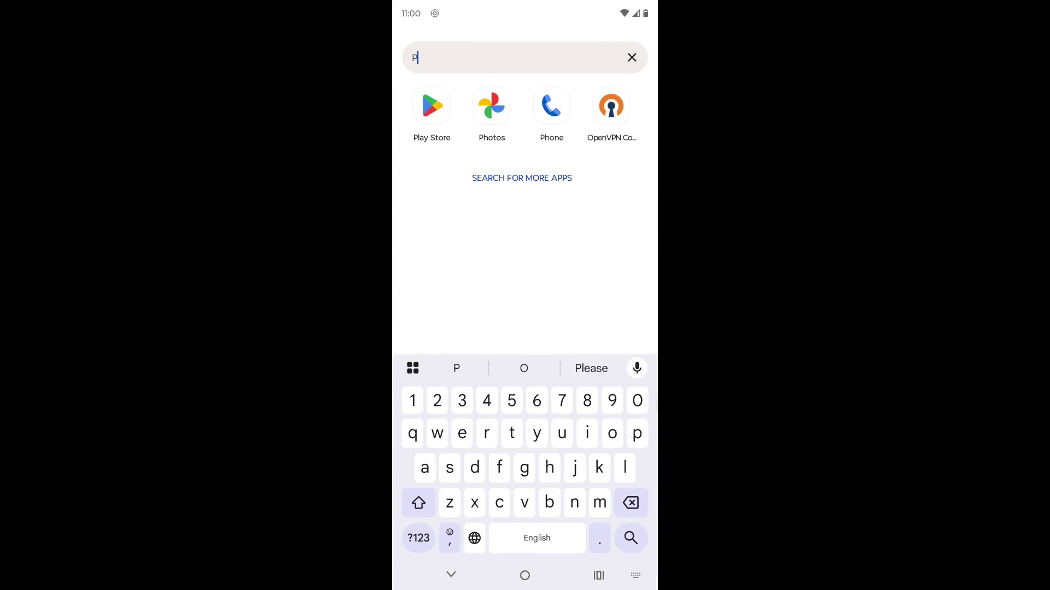
type("l")
left_click(432, 106)
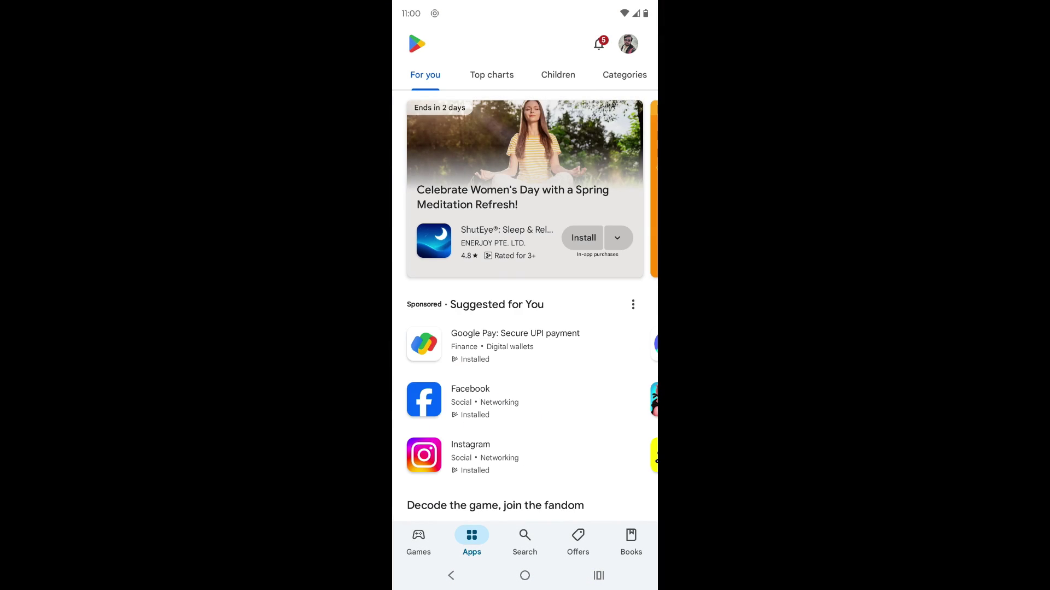
Step: Search the store for ZeroTier One, install it and launch it
left_click(525, 538)
left_click(503, 43)
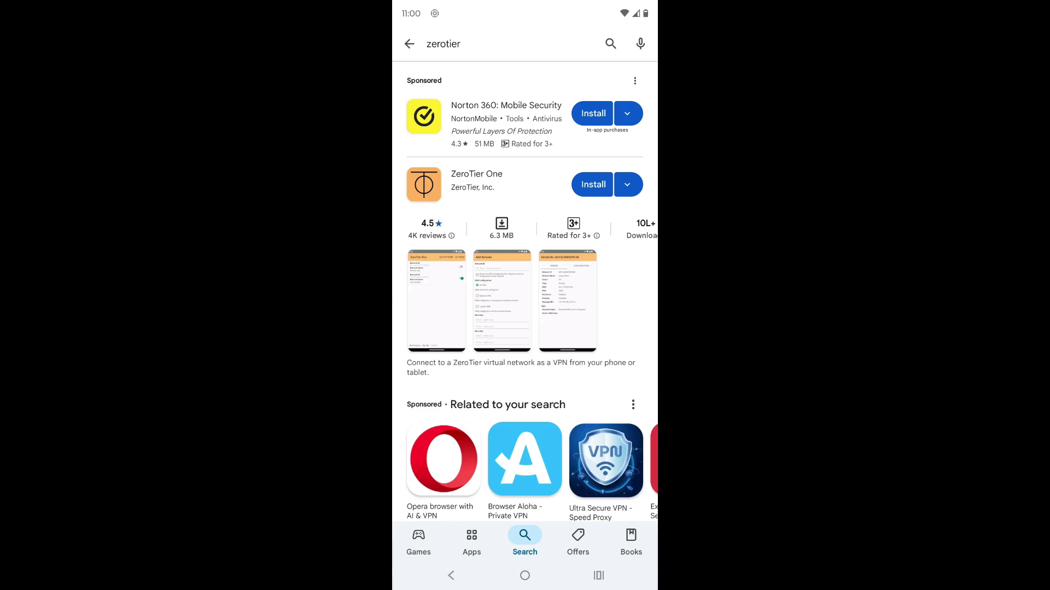
left_click(593, 184)
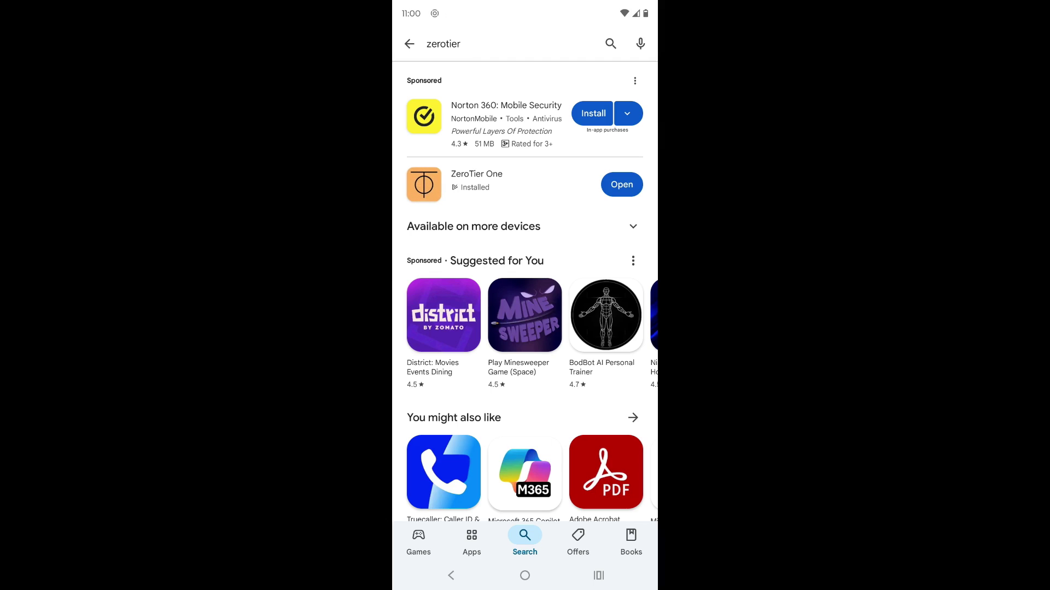
left_click(621, 184)
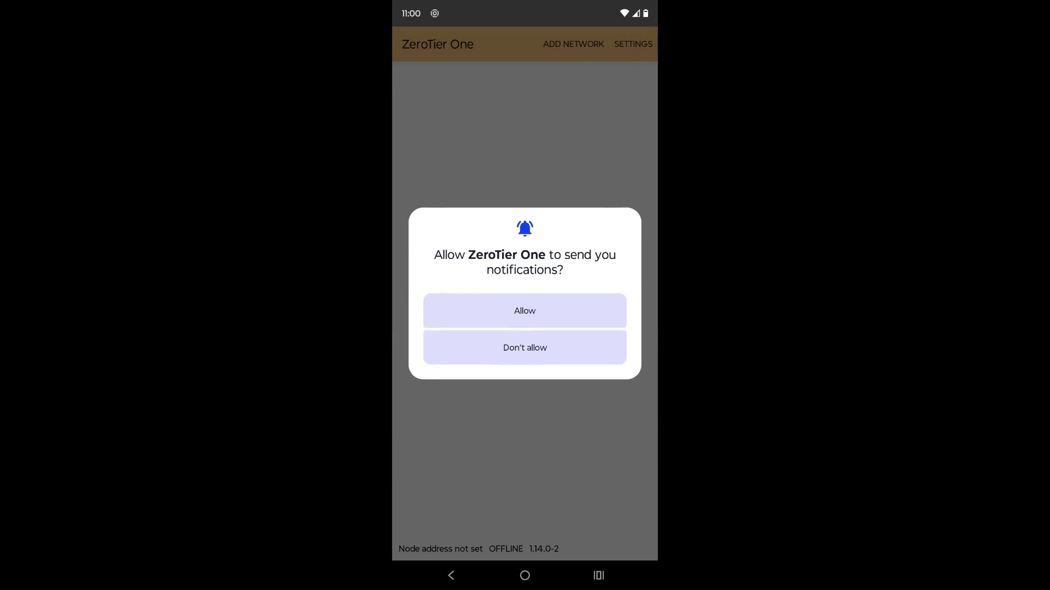
Step: Add network 41d49af6c2fe85a6 by QR code scan, switch it on and accept the VPN request
left_click(525, 348)
left_click(524, 311)
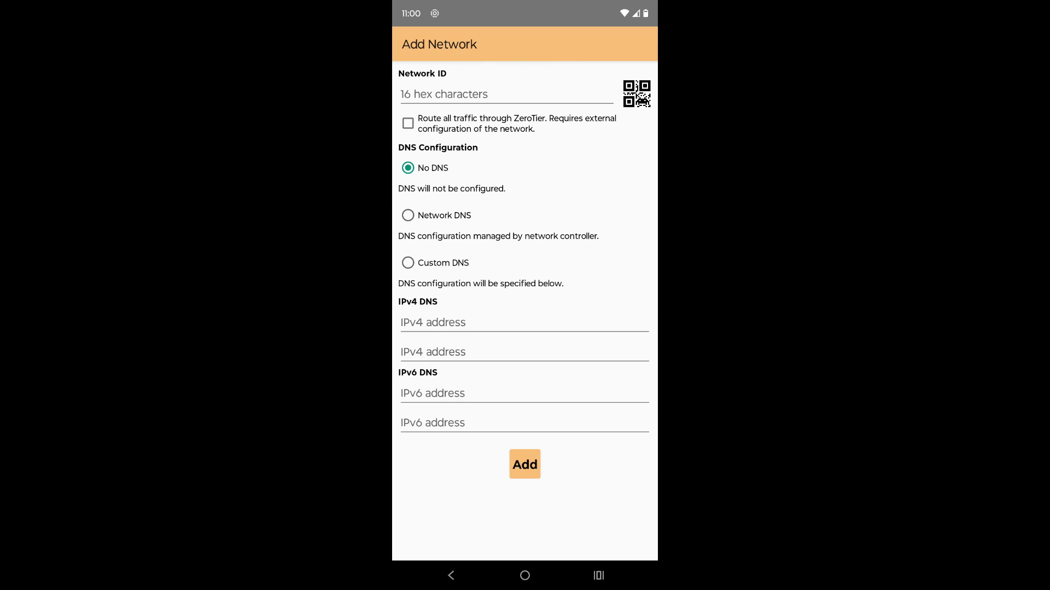
left_click(636, 94)
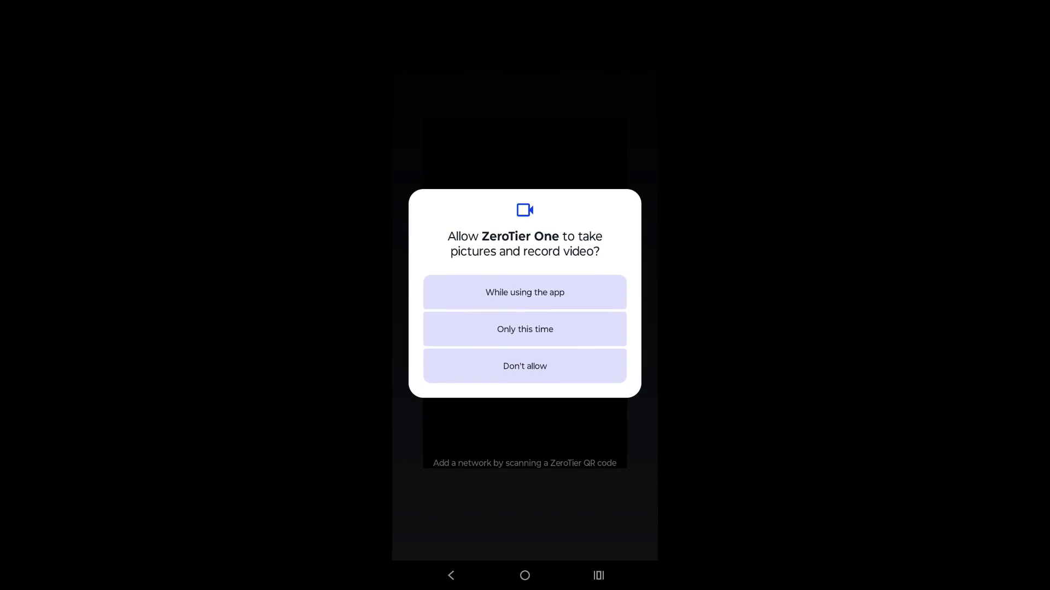
left_click(588, 284)
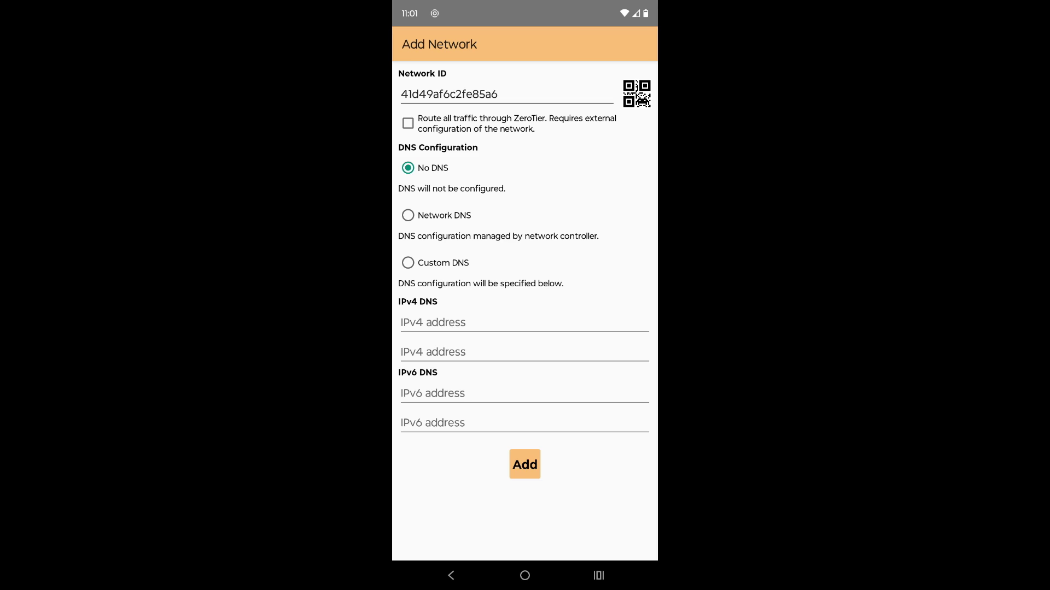
left_click(525, 464)
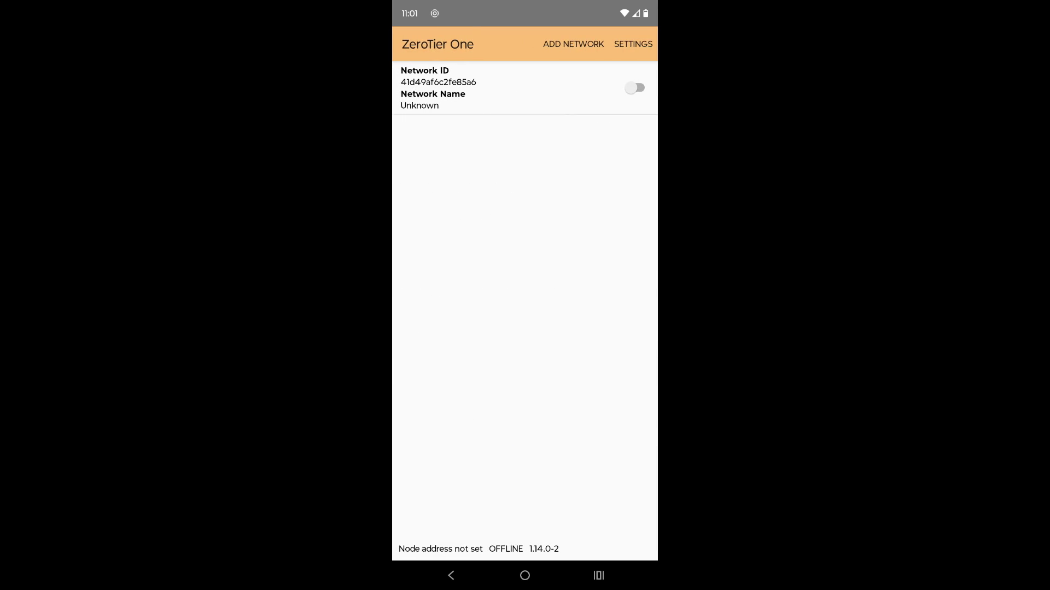
left_click(634, 87)
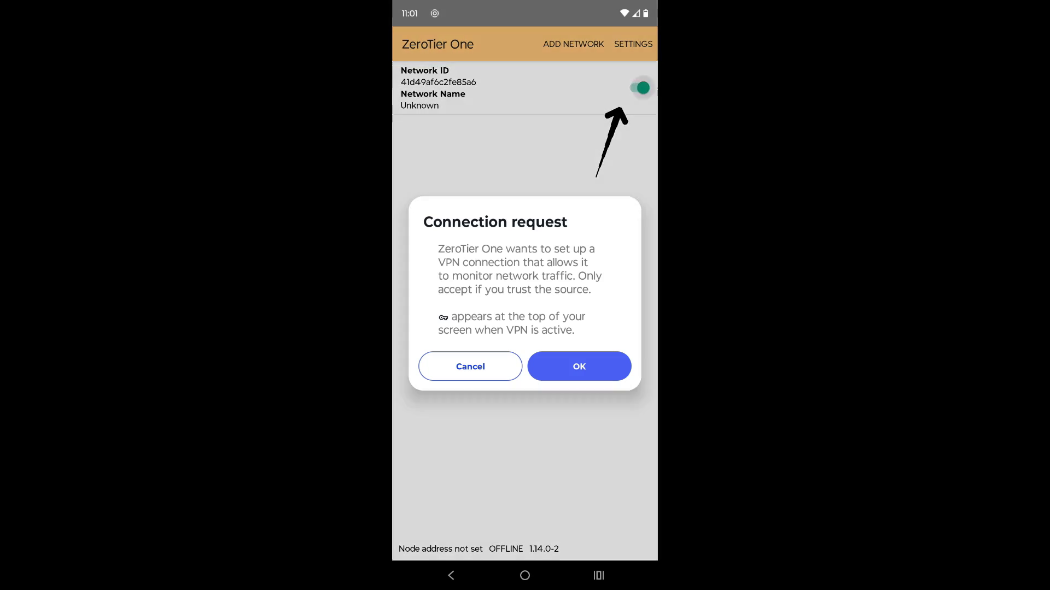
left_click(574, 357)
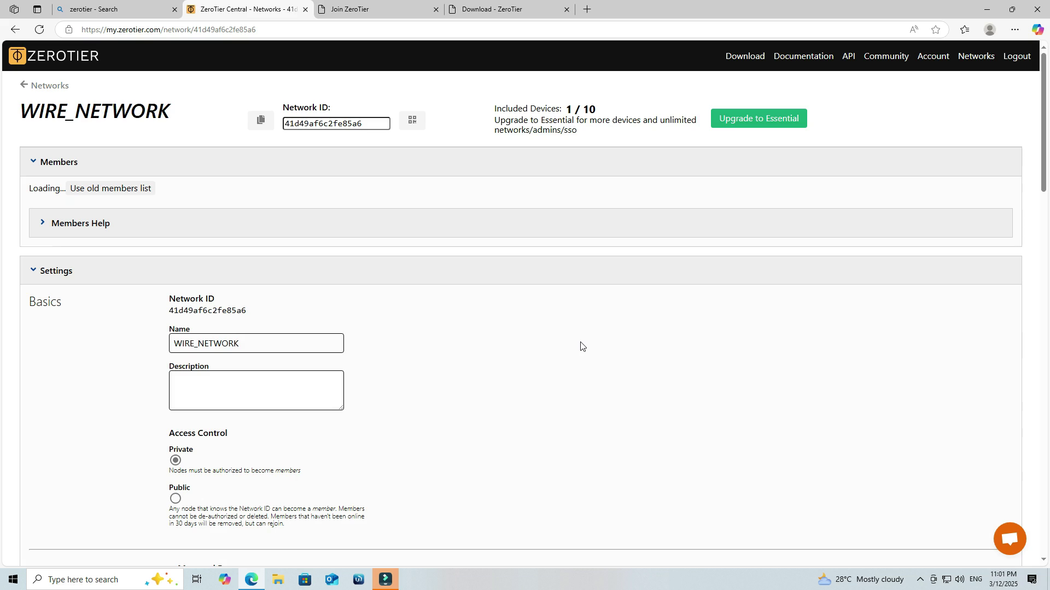
Step: Authorize the phone's unauthorized member and save it with the name Android
scroll(515, 355, "down", 2)
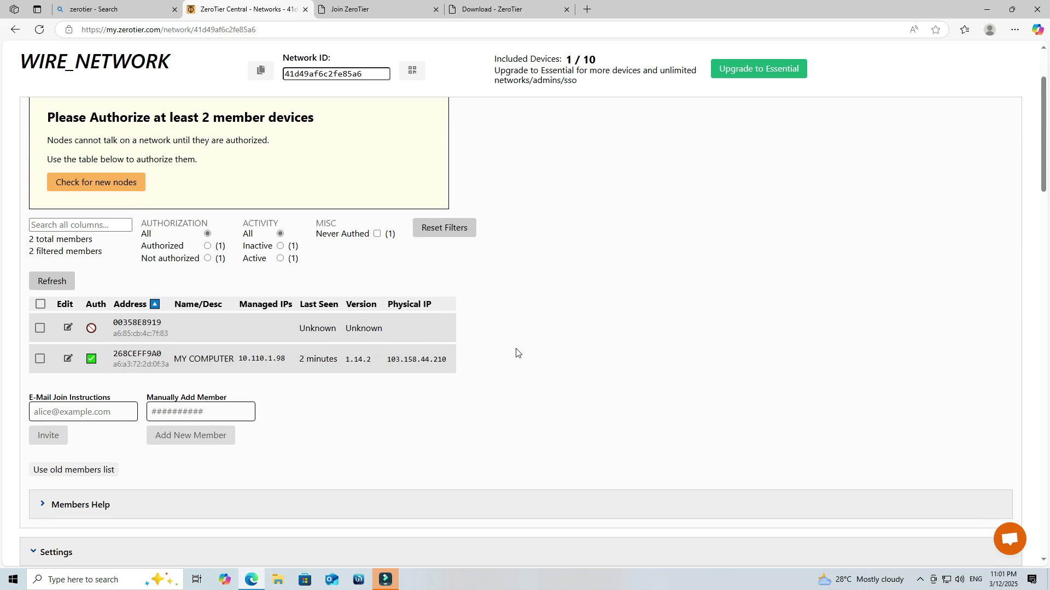
left_click(68, 328)
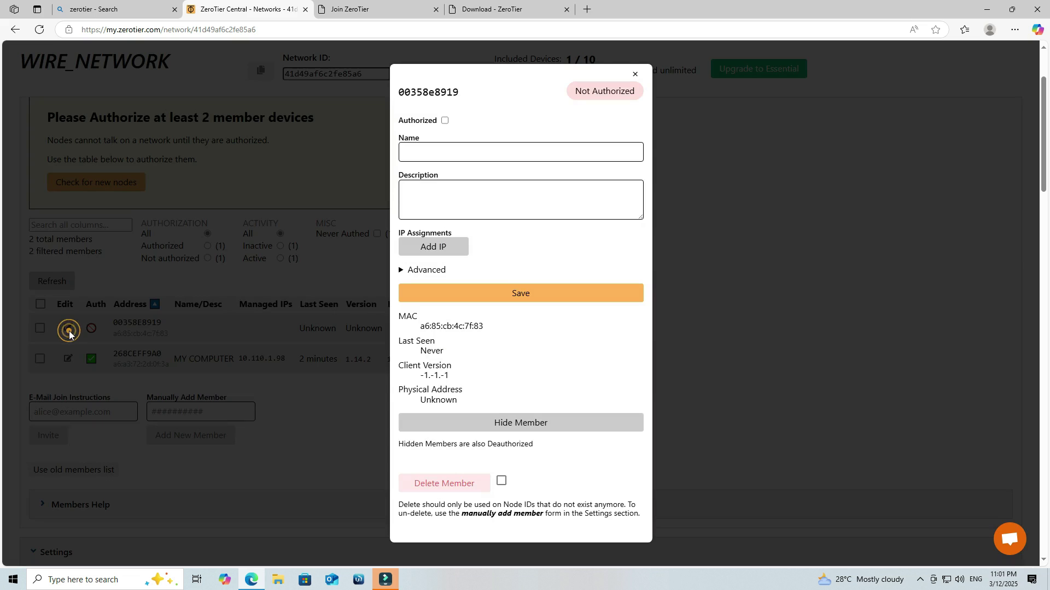
left_click(445, 120)
left_click(447, 150)
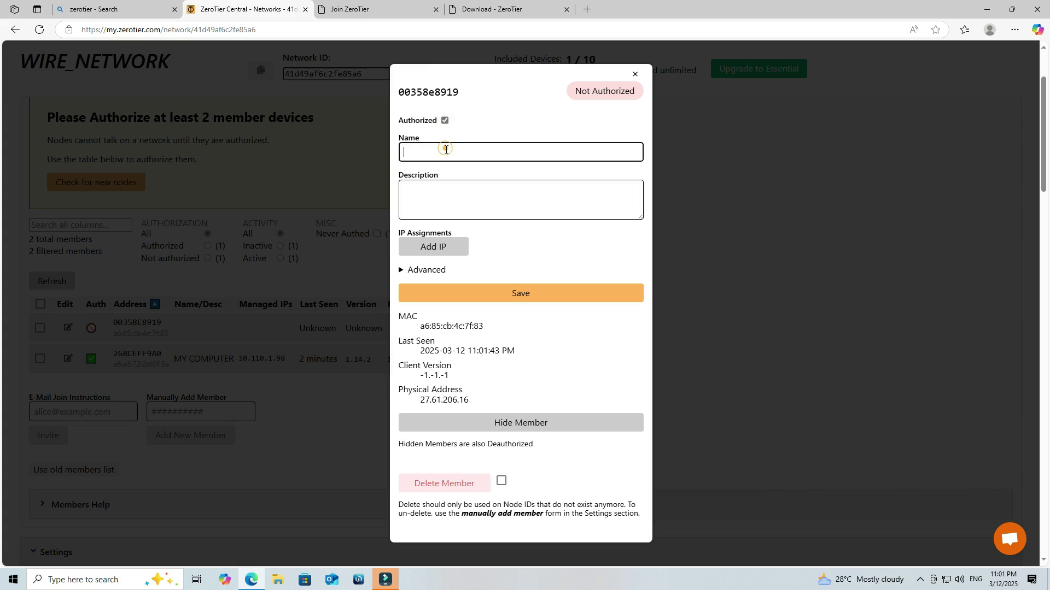
type("Android")
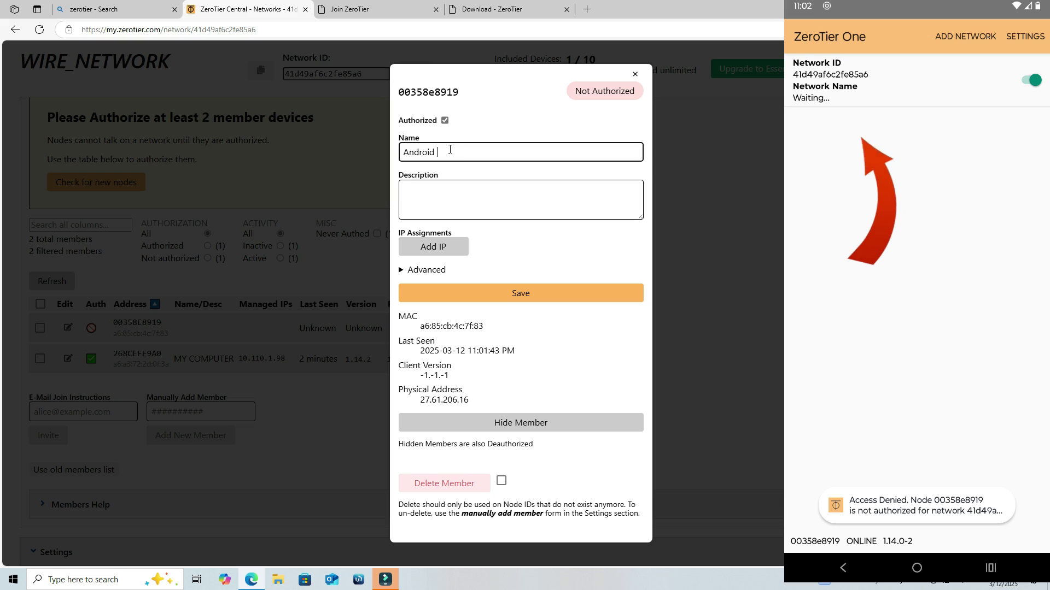
left_click(528, 294)
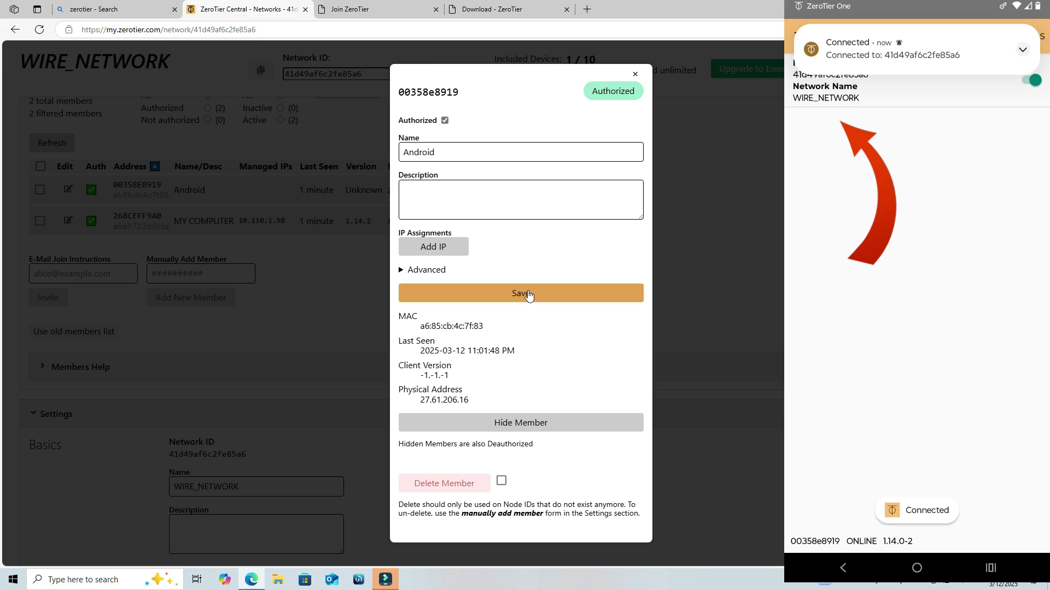
left_click(634, 77)
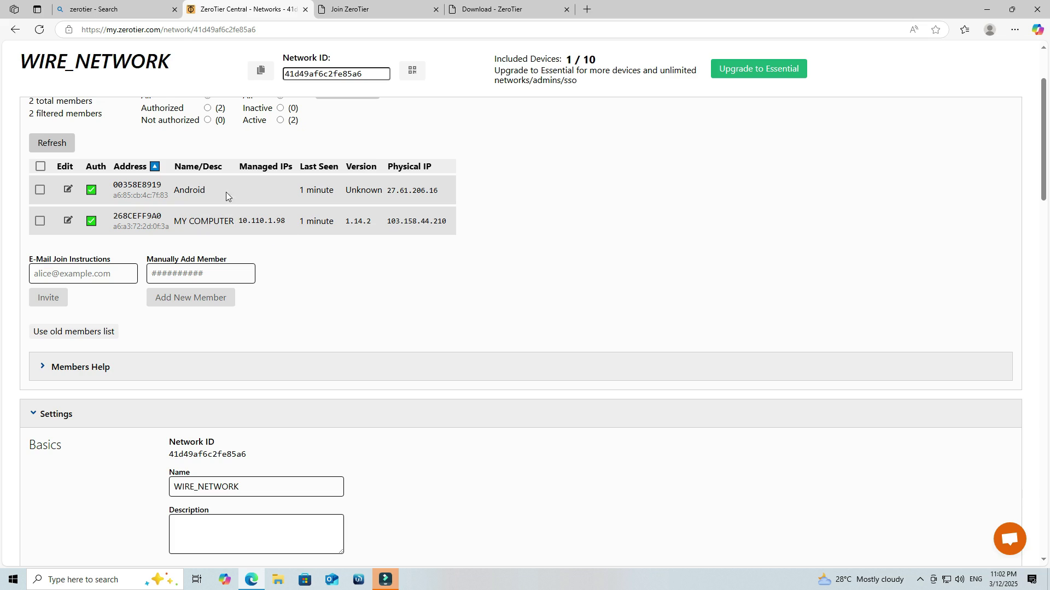
Step: Reload the WIRE_NETWORK page and check the members' managed IPs, including 10.110.1.98
left_click(40, 30)
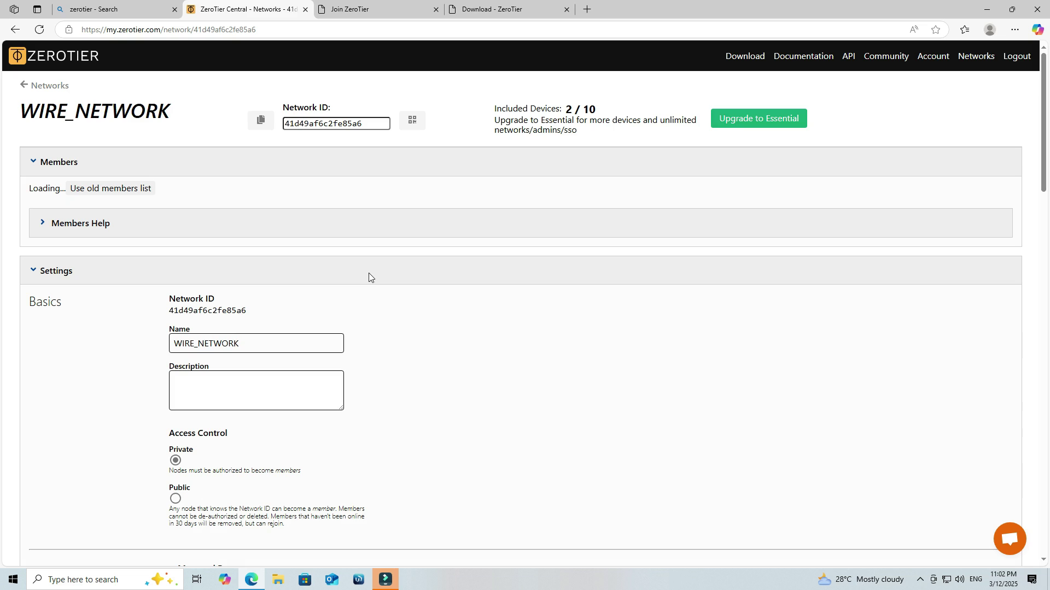
scroll(356, 325, "down", 2)
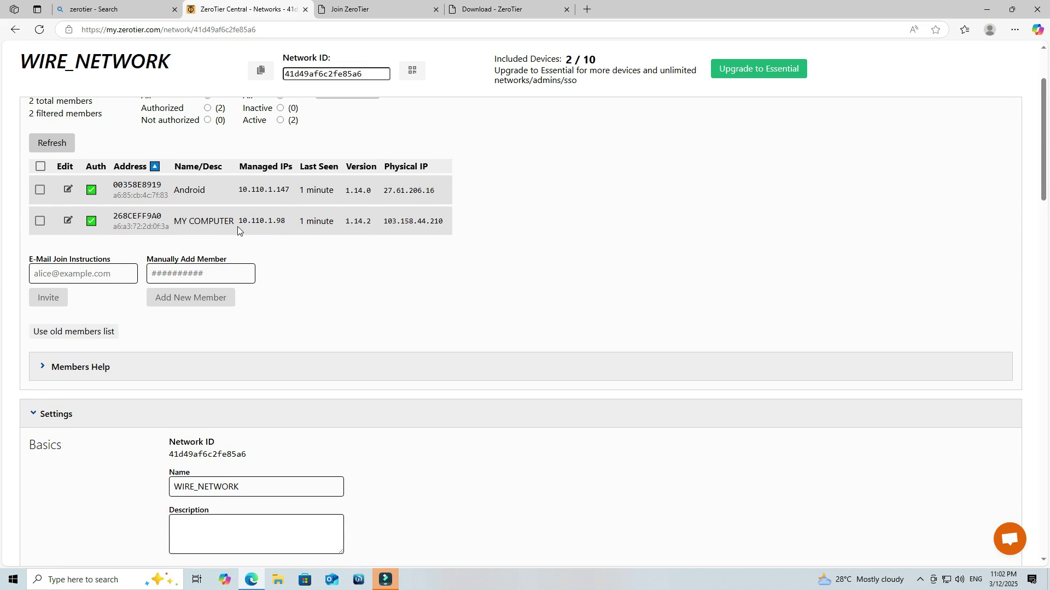
double_click(244, 223)
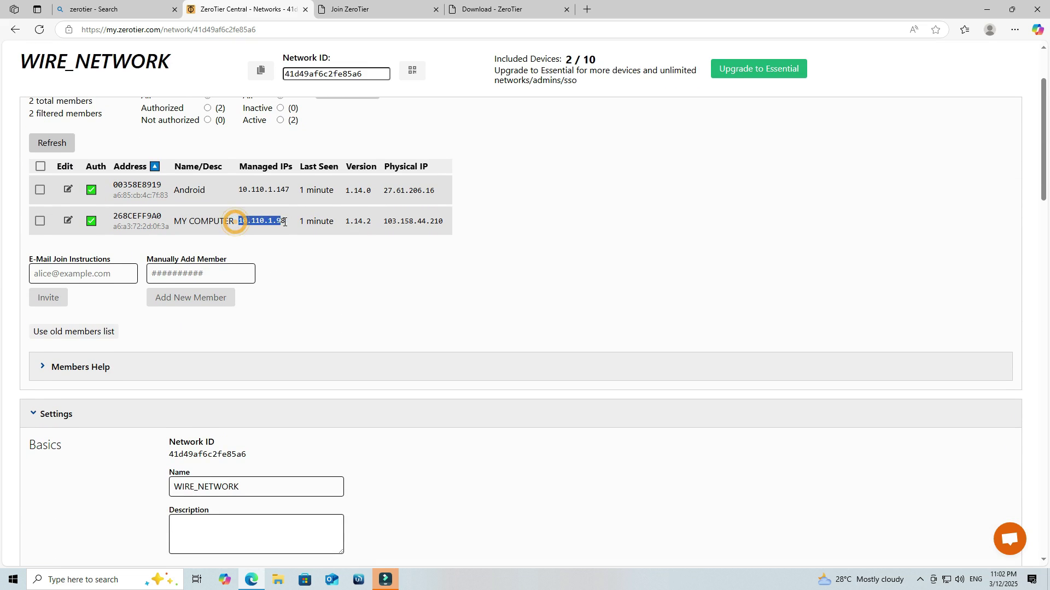
left_click(306, 297)
left_click(990, 11)
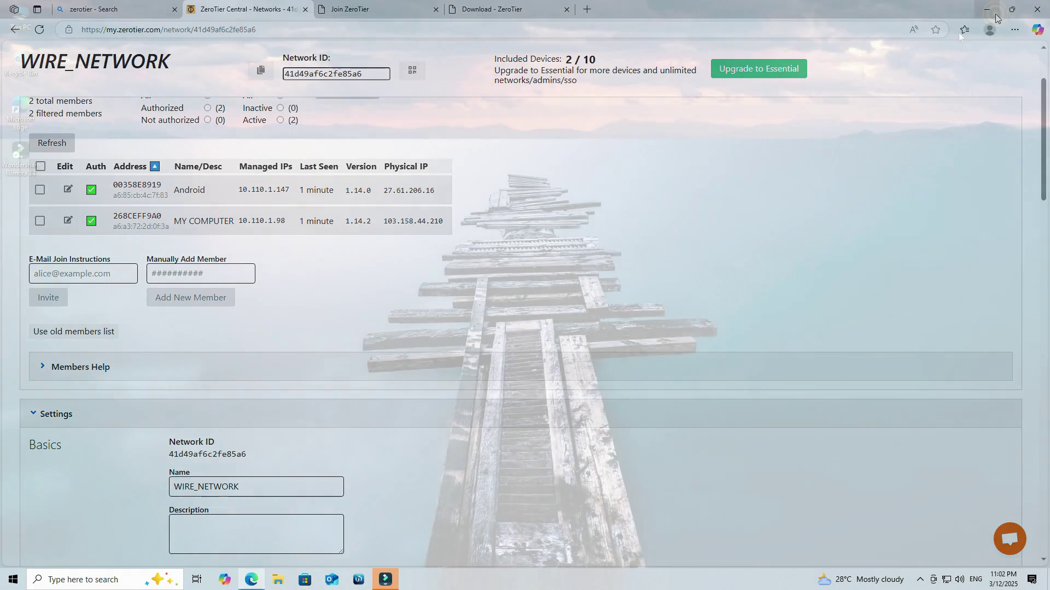
key("super")
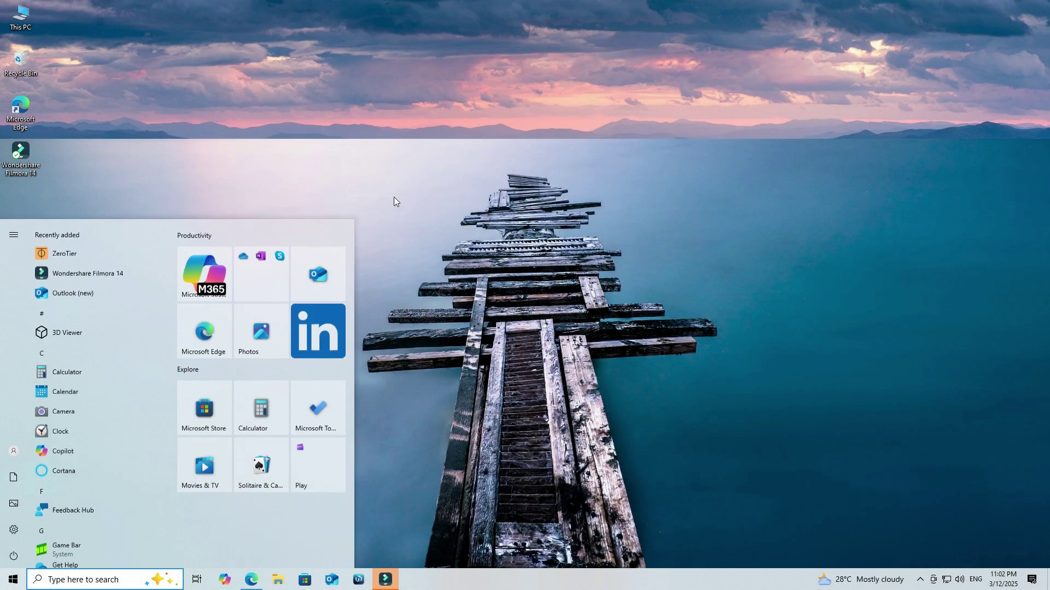
type("remote")
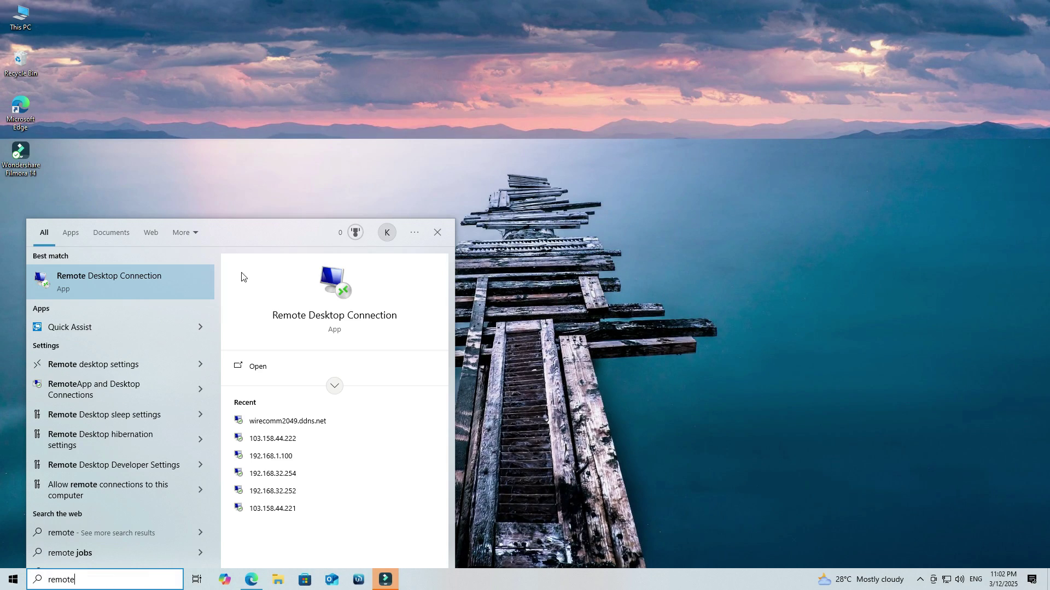
left_click(115, 362)
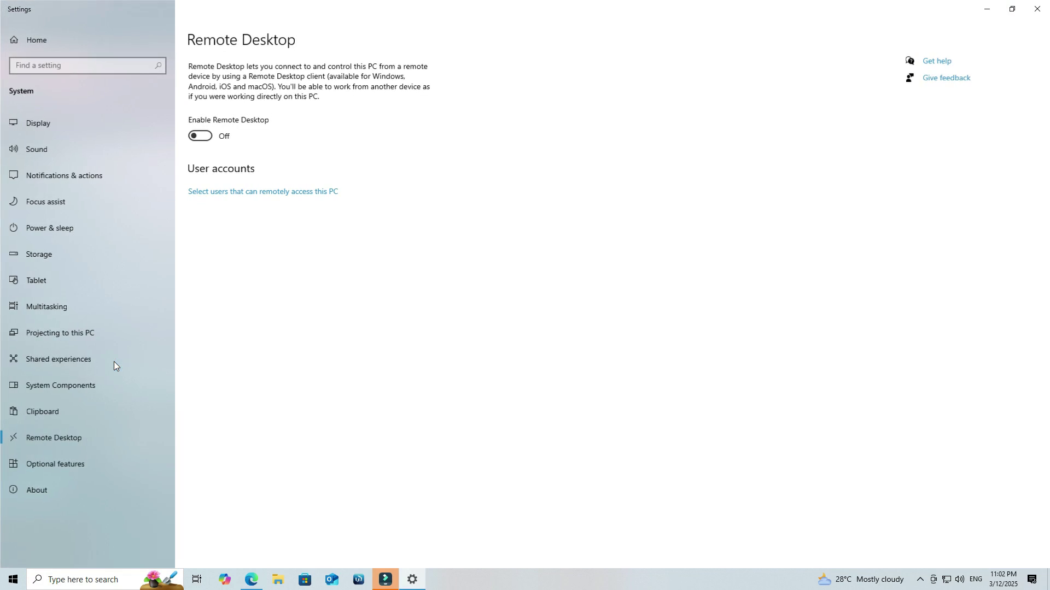
left_click(202, 136)
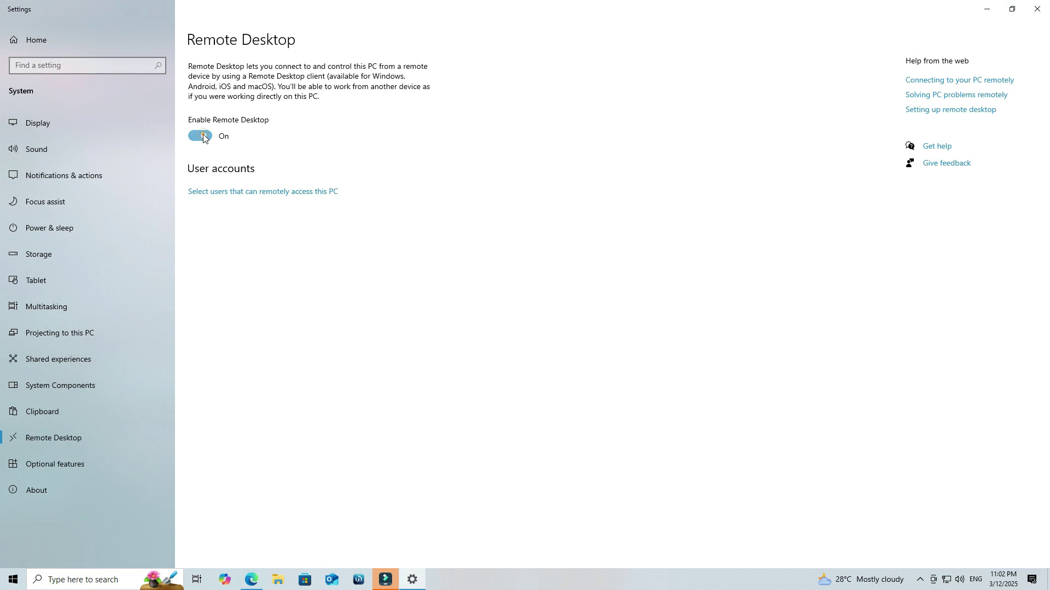
left_click(629, 314)
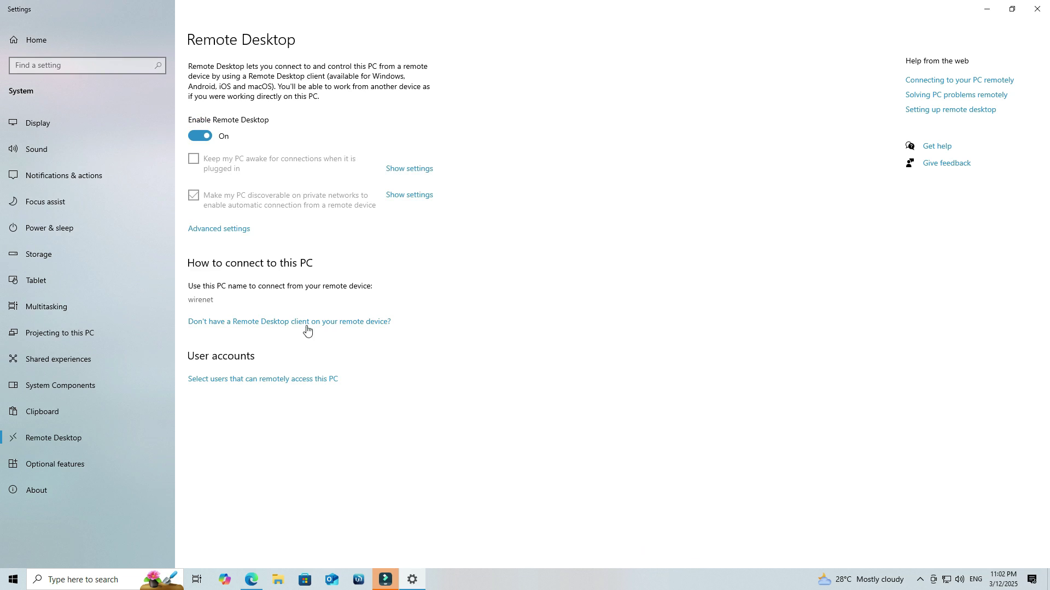
left_click(267, 381)
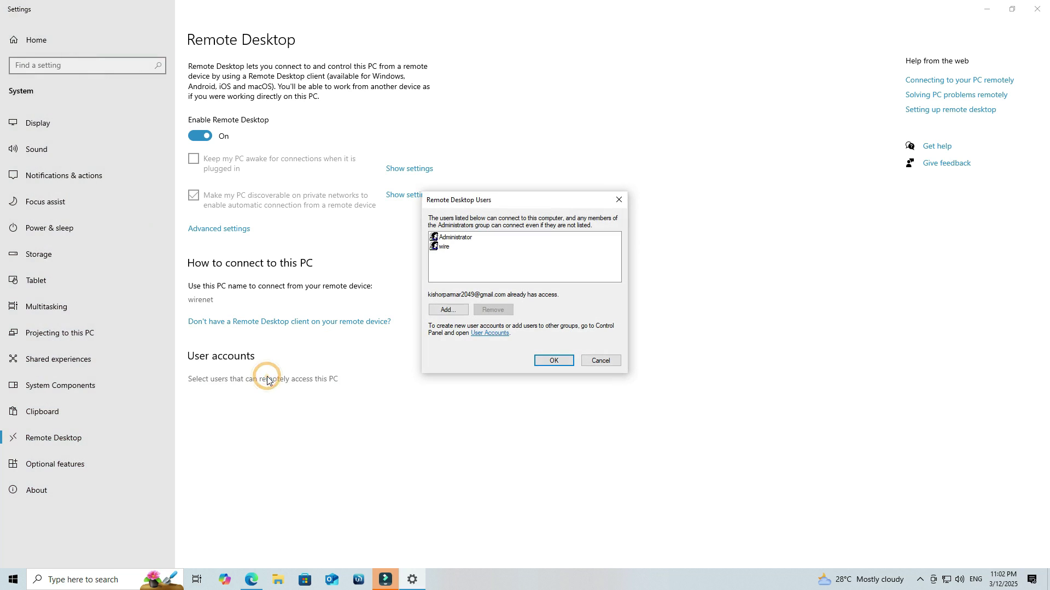
left_click(449, 251)
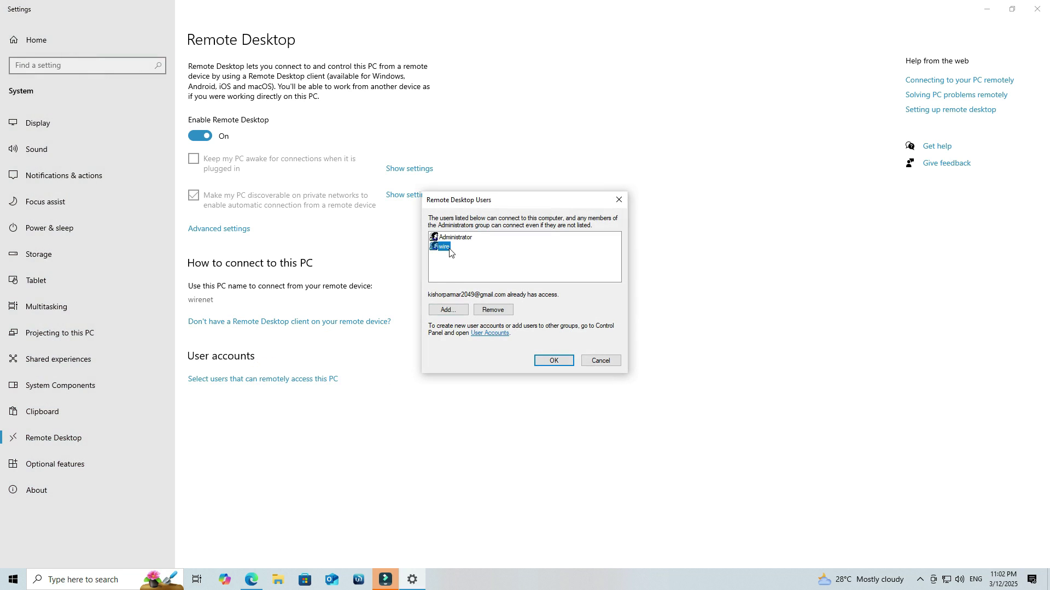
left_click(450, 310)
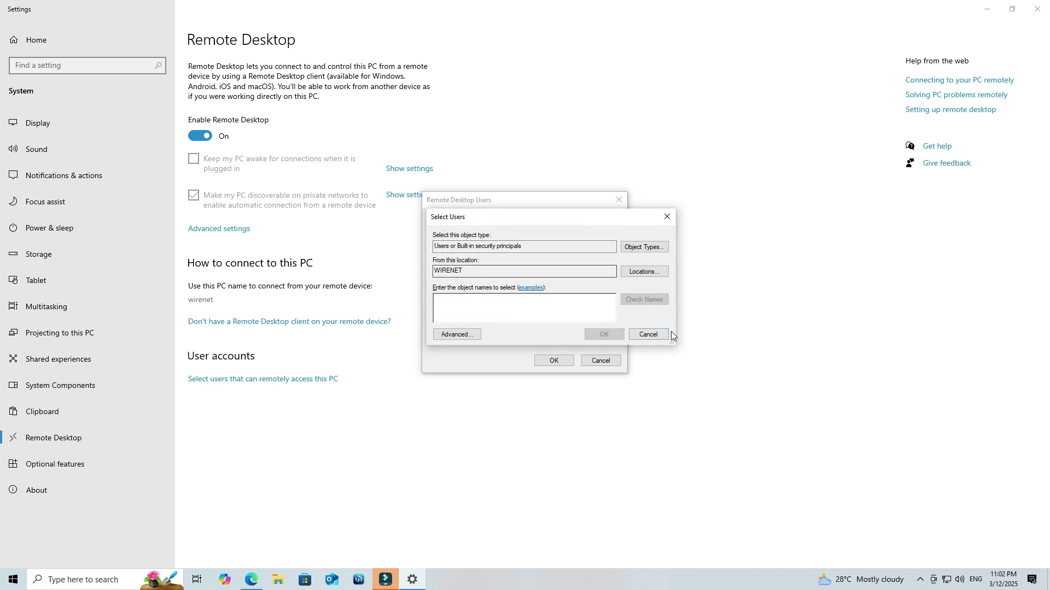
left_click(633, 335)
left_click(442, 248)
left_click(552, 359)
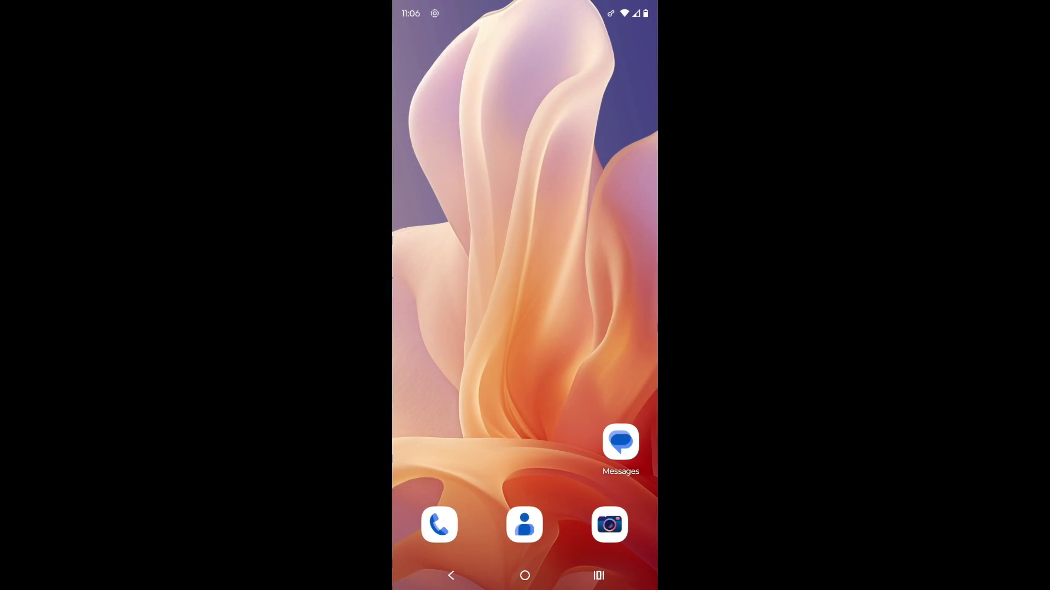
Step: Launch the RD Client app from the phone's app drawer search
left_click_drag(524, 410, 525, 191)
left_click(514, 57)
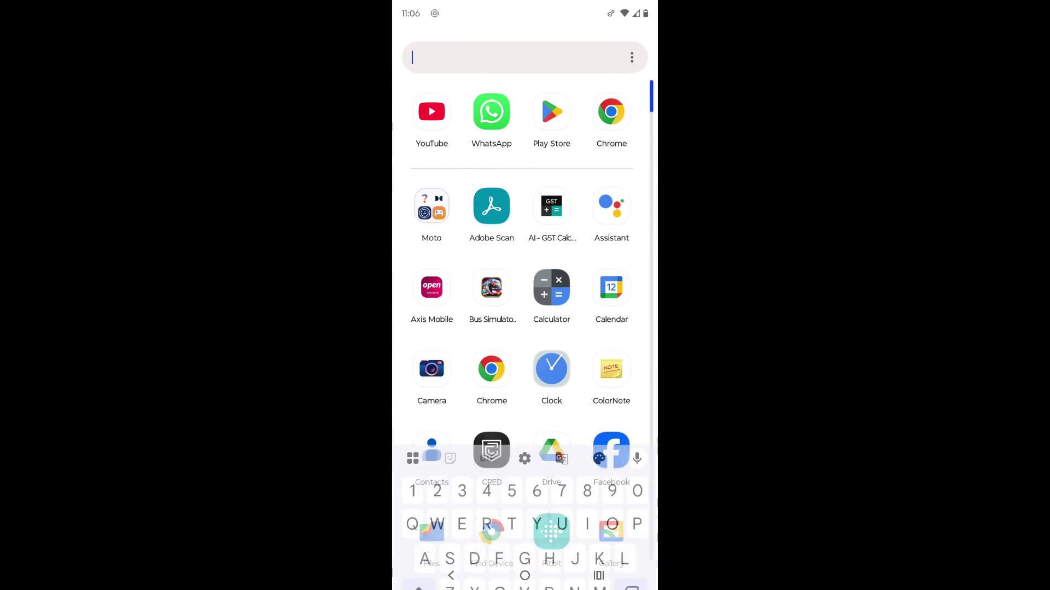
type("Rd")
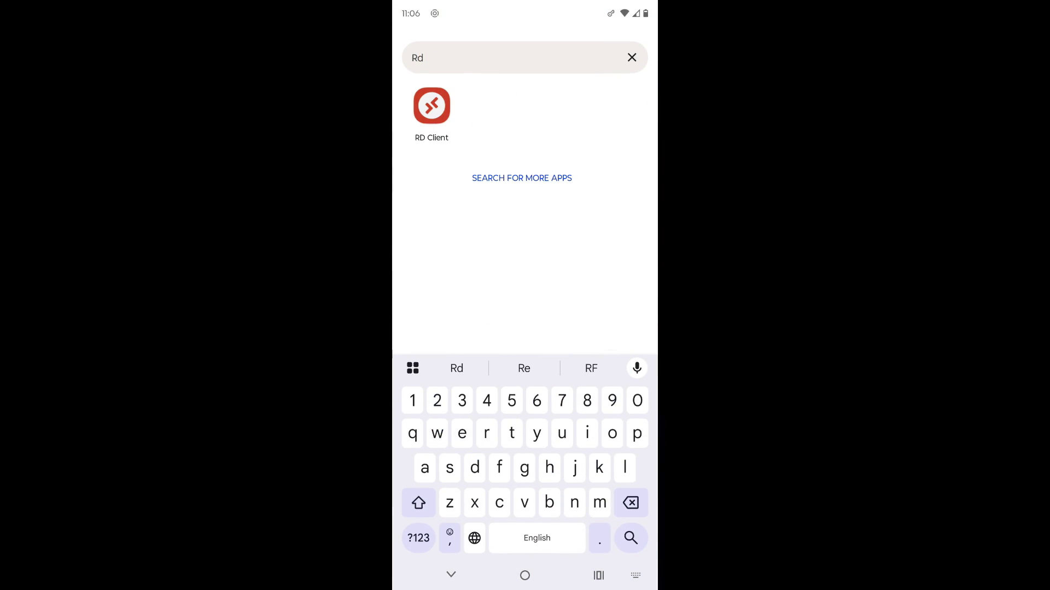
left_click(431, 106)
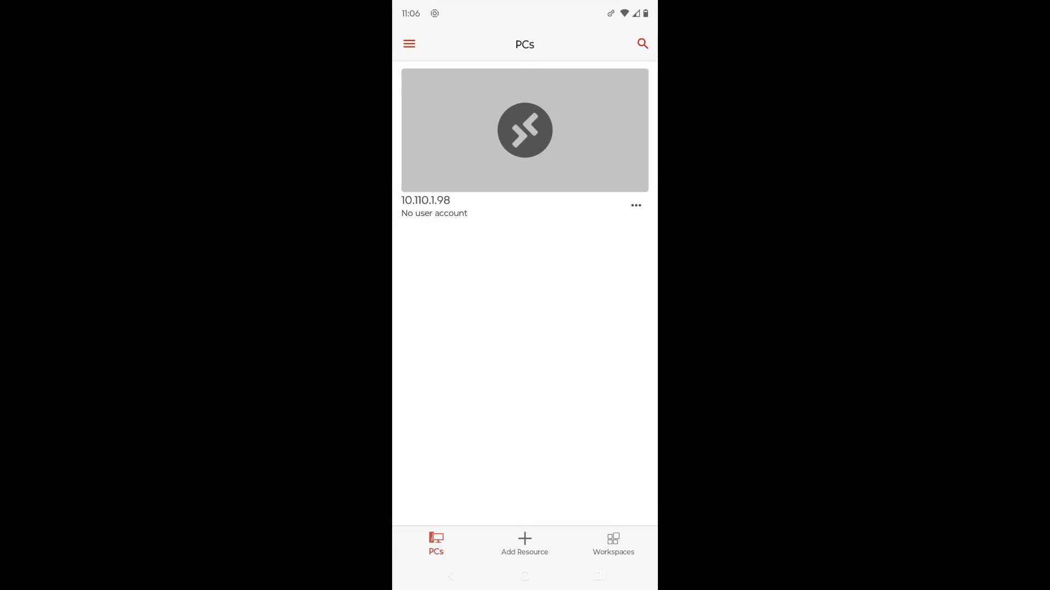
Step: Connect to the saved PC 10.110.1.98, entering username wire and the account password
left_click(584, 149)
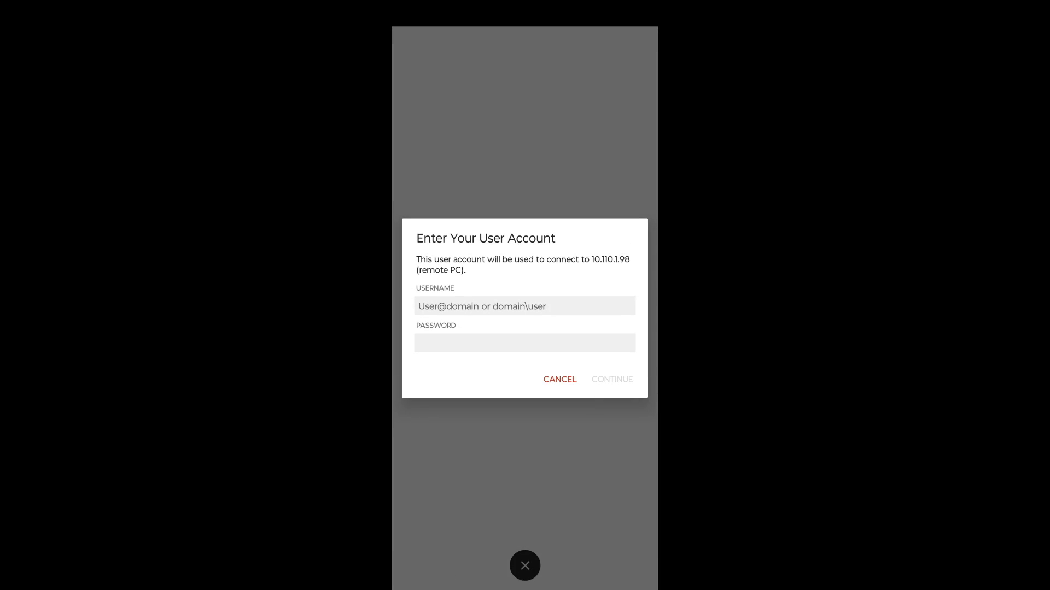
left_click(525, 306)
type("wire")
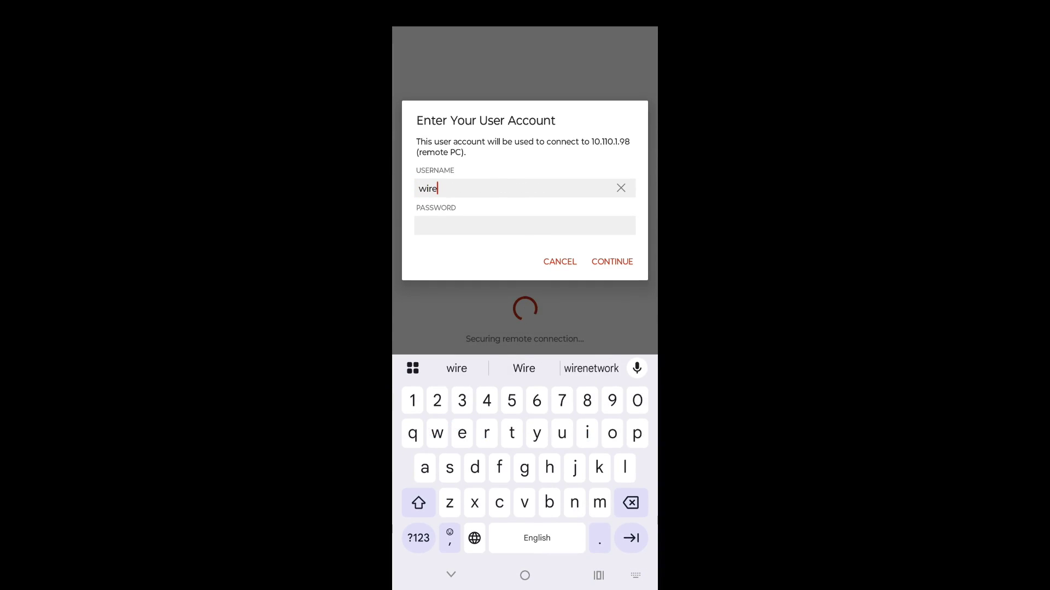
left_click(525, 226)
type("12")
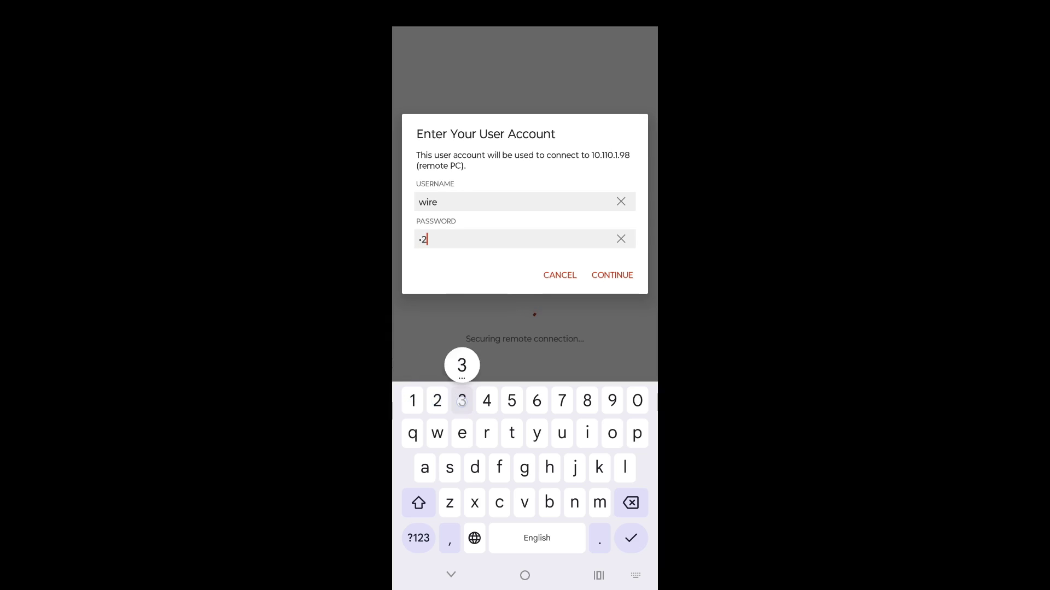
type("34567")
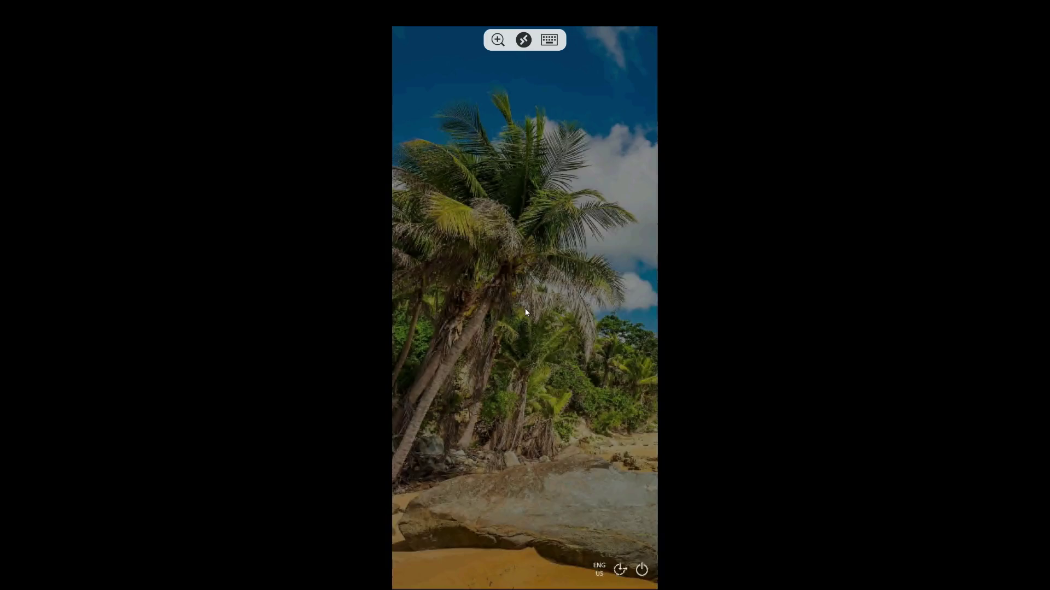
Step: Sign in past the remote lock screen, then check the Start menu and hidden tray icons
left_click(526, 313)
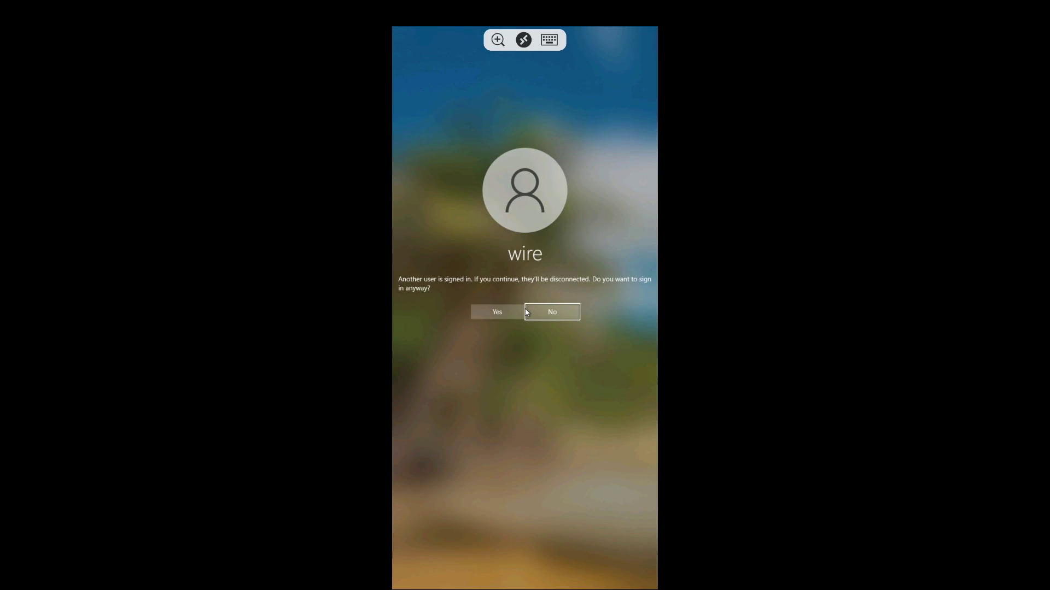
left_click(499, 319)
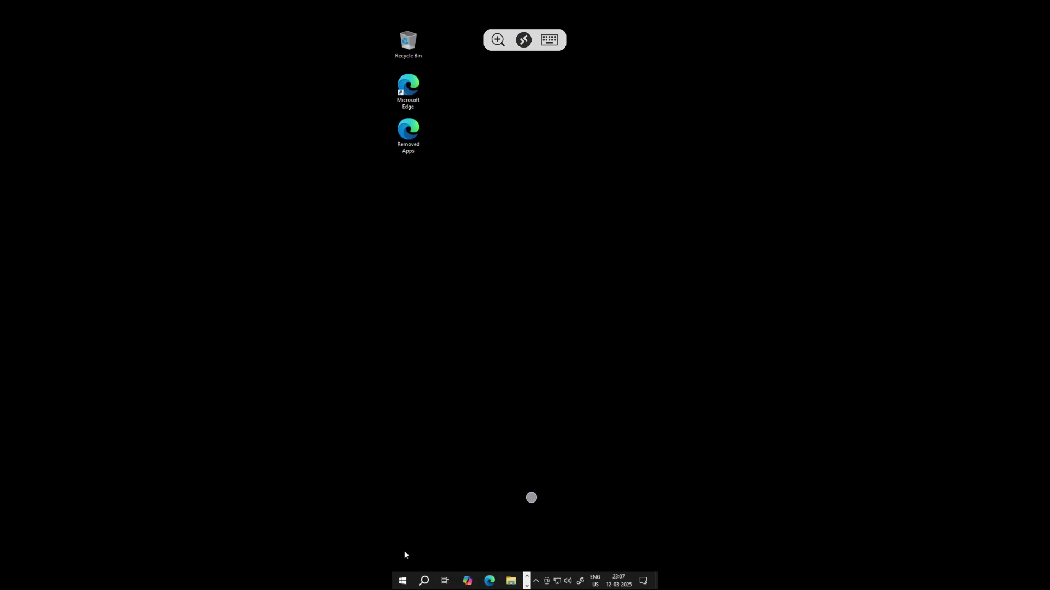
left_click(404, 581)
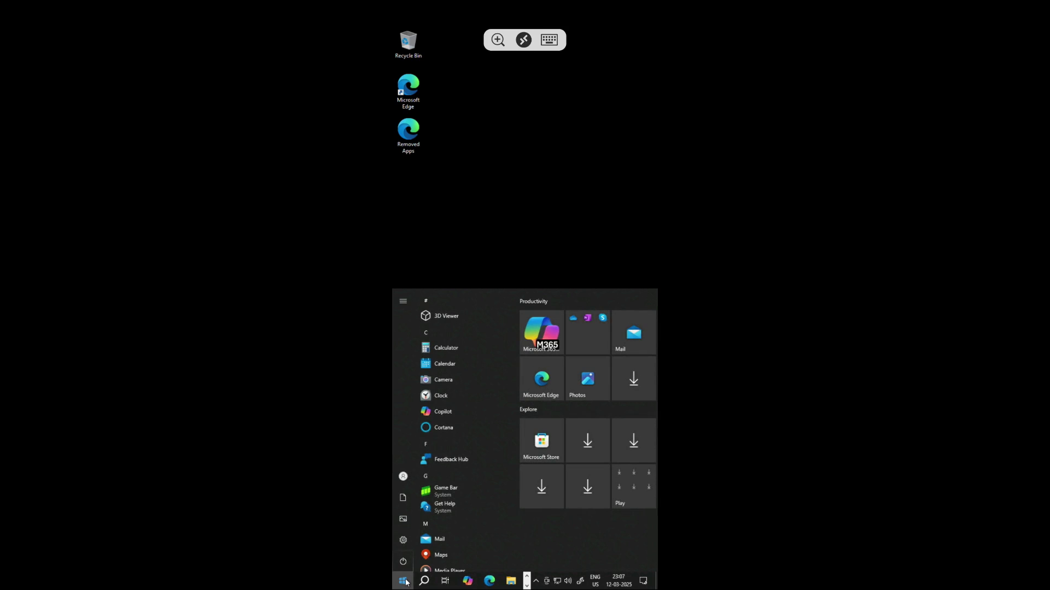
left_click(520, 249)
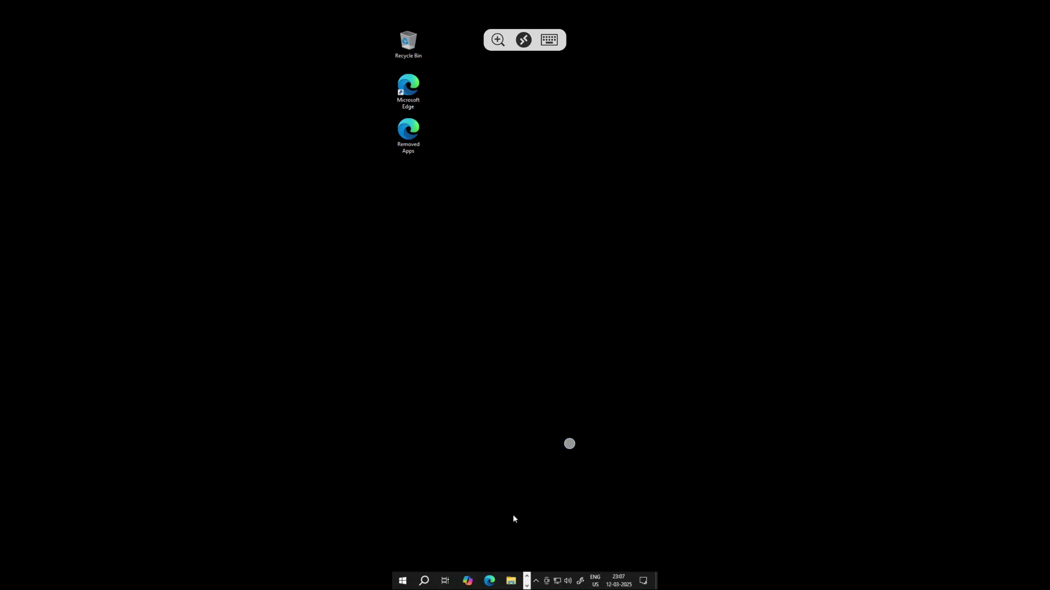
left_click(535, 582)
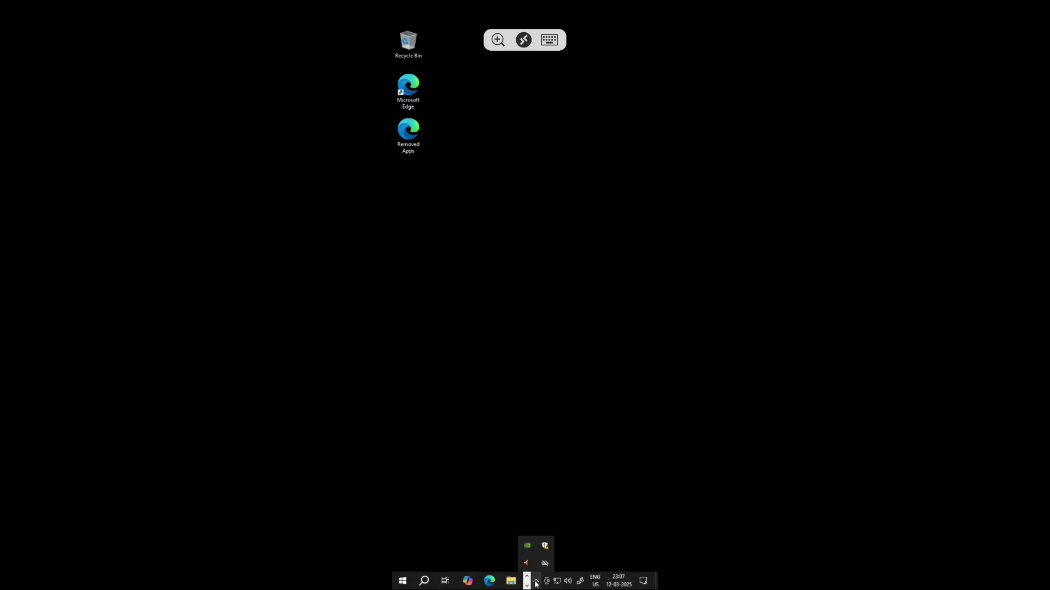
left_click(563, 465)
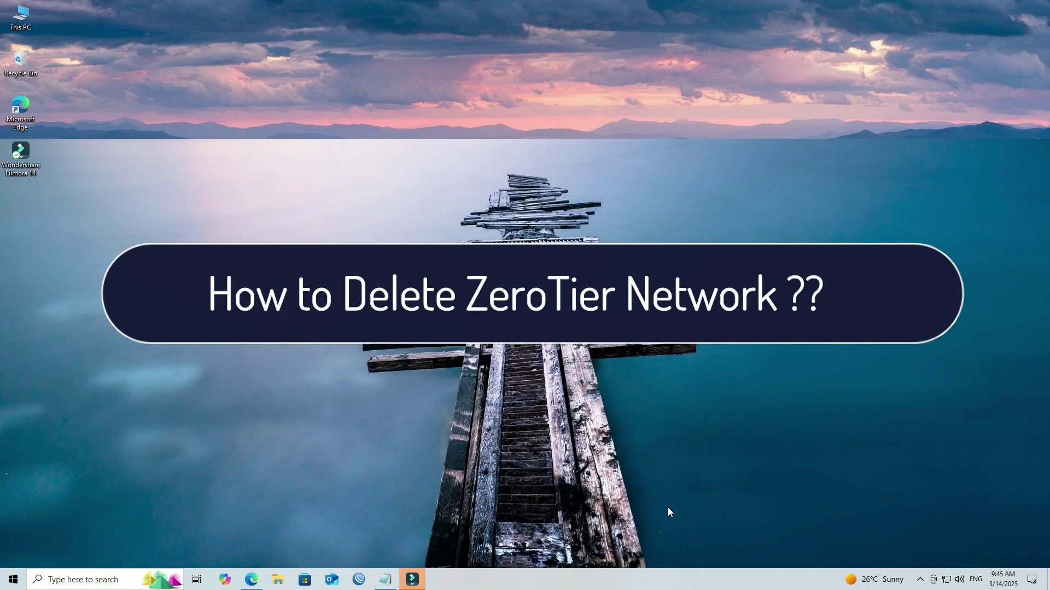
Step: Open the WIRE_NETWORK settings page in ZeroTier Central and scroll to the bottom
left_click(251, 579)
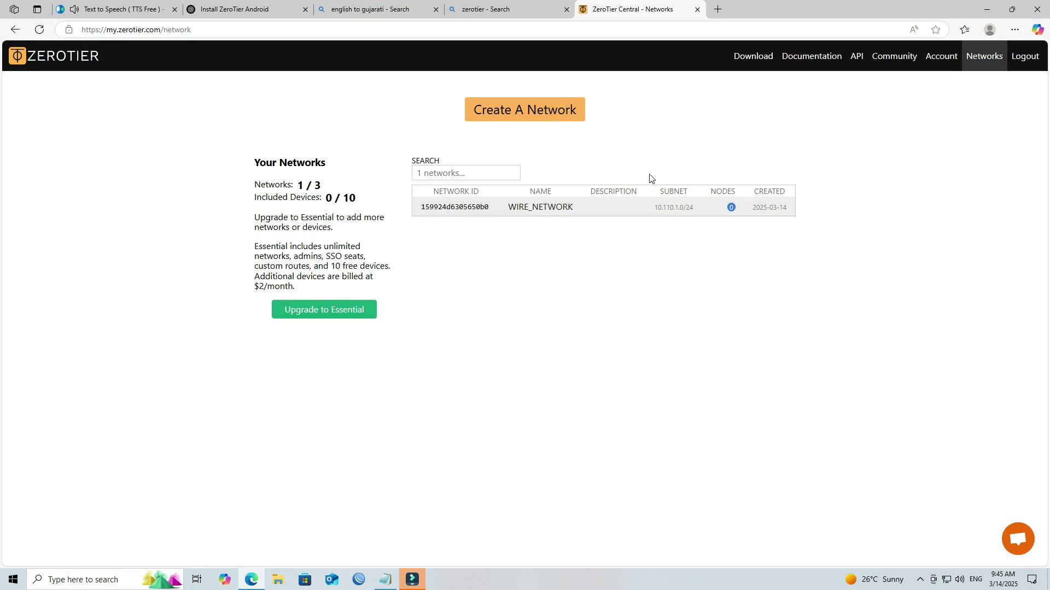
left_click(466, 208)
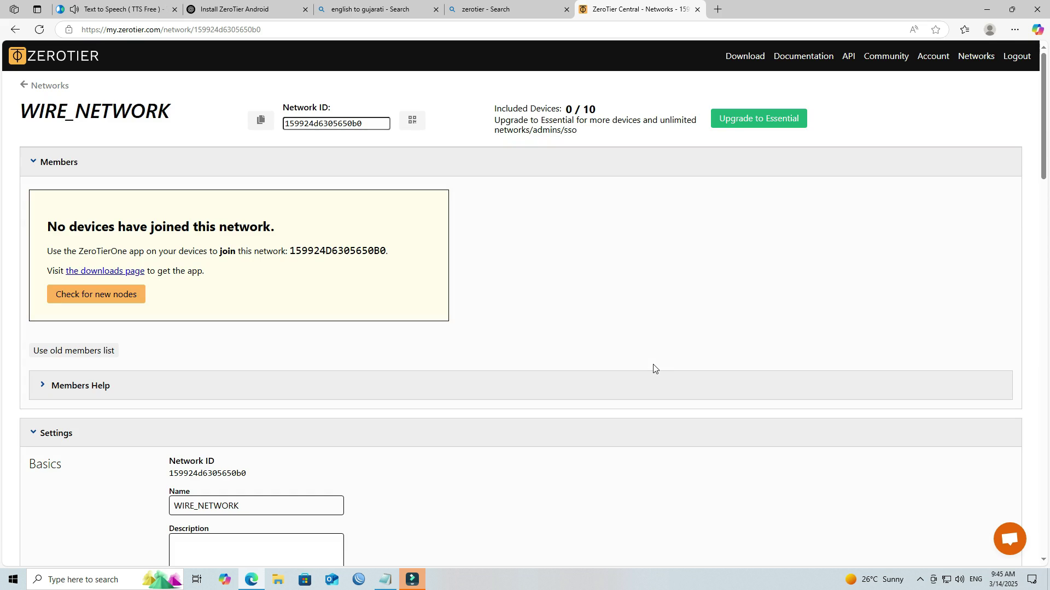
scroll(655, 369, "down", 15)
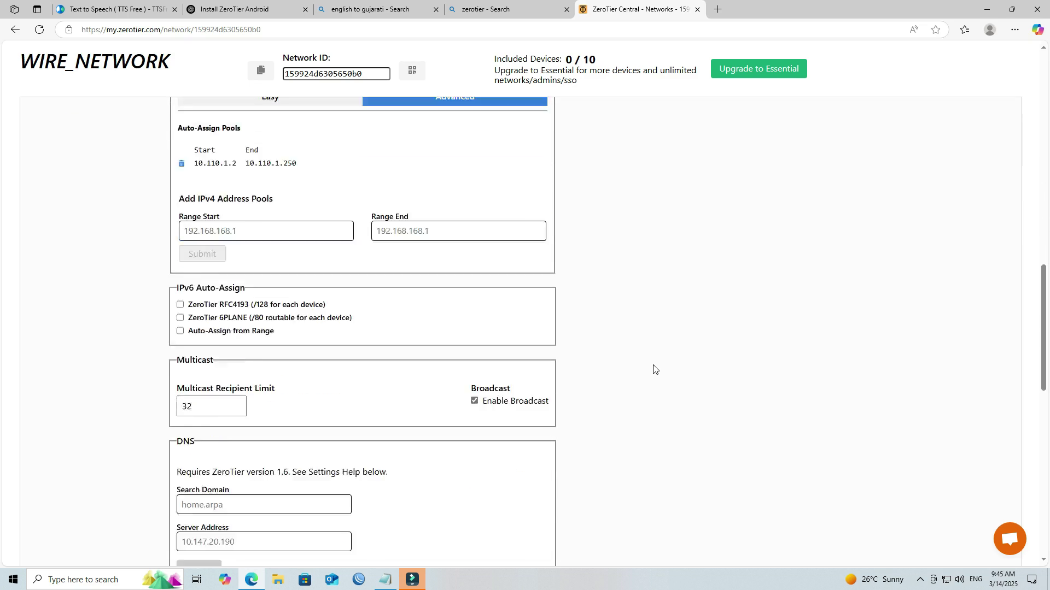
scroll(655, 369, "down", 10)
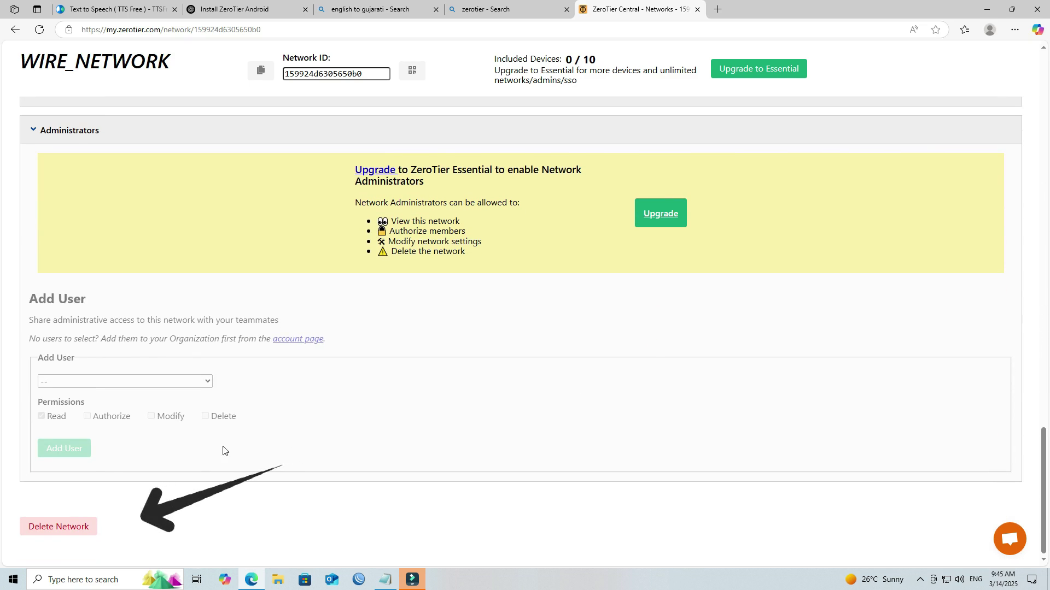
Step: Delete WIRE_NETWORK, ticking 'Yes, I mean it!' and confirming the deletion
left_click(81, 527)
scroll(219, 467, "down", 1)
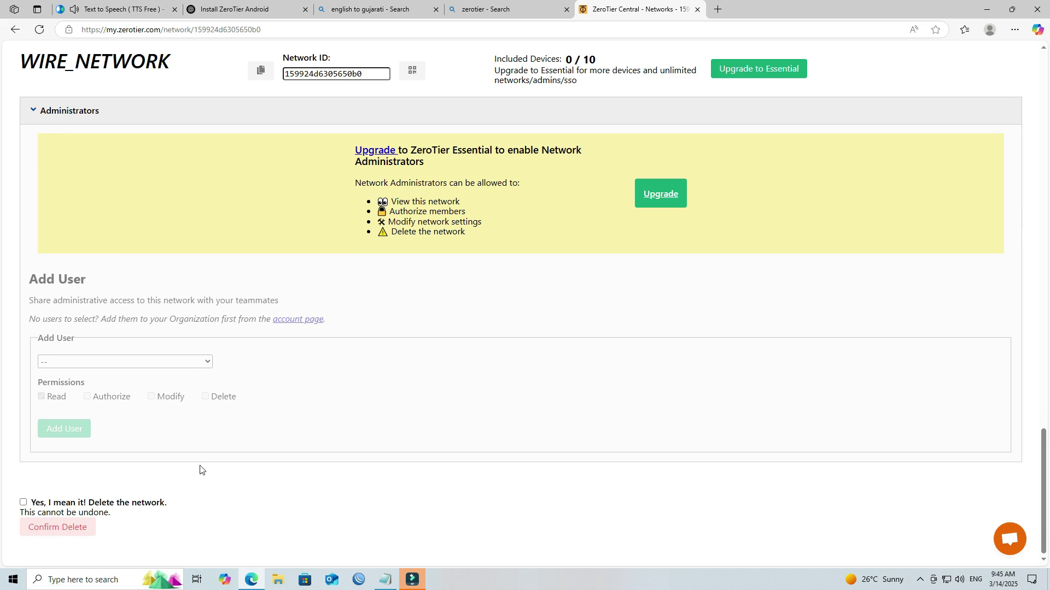
left_click(23, 502)
left_click(82, 528)
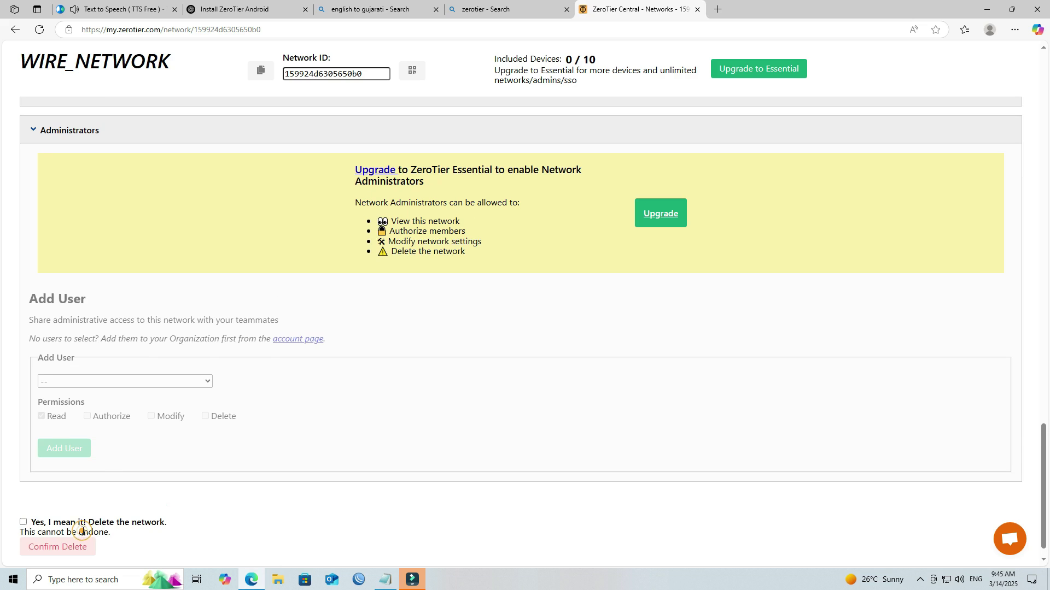
left_click(23, 522)
left_click(47, 548)
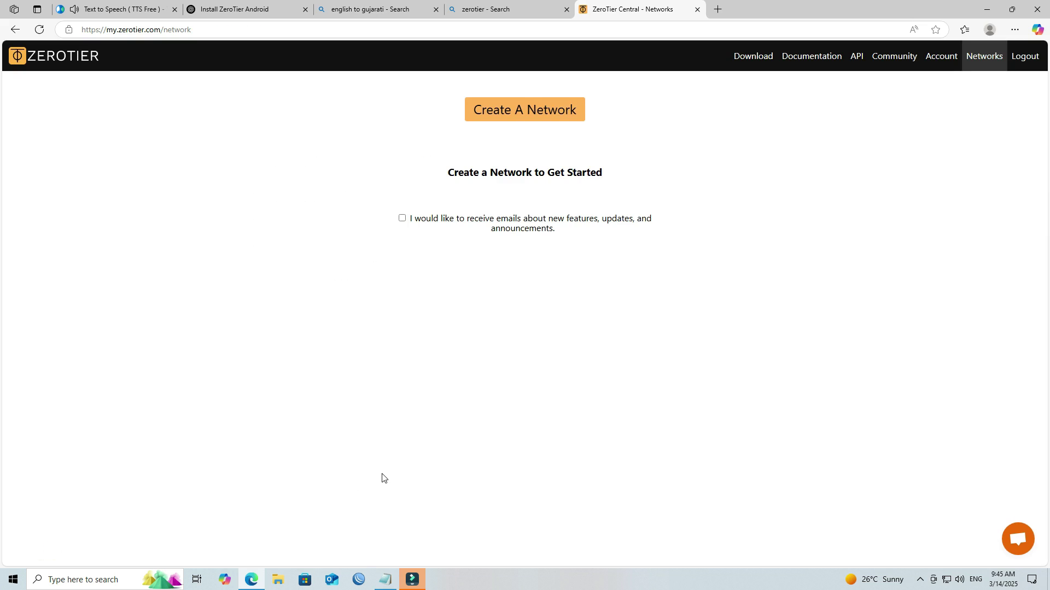